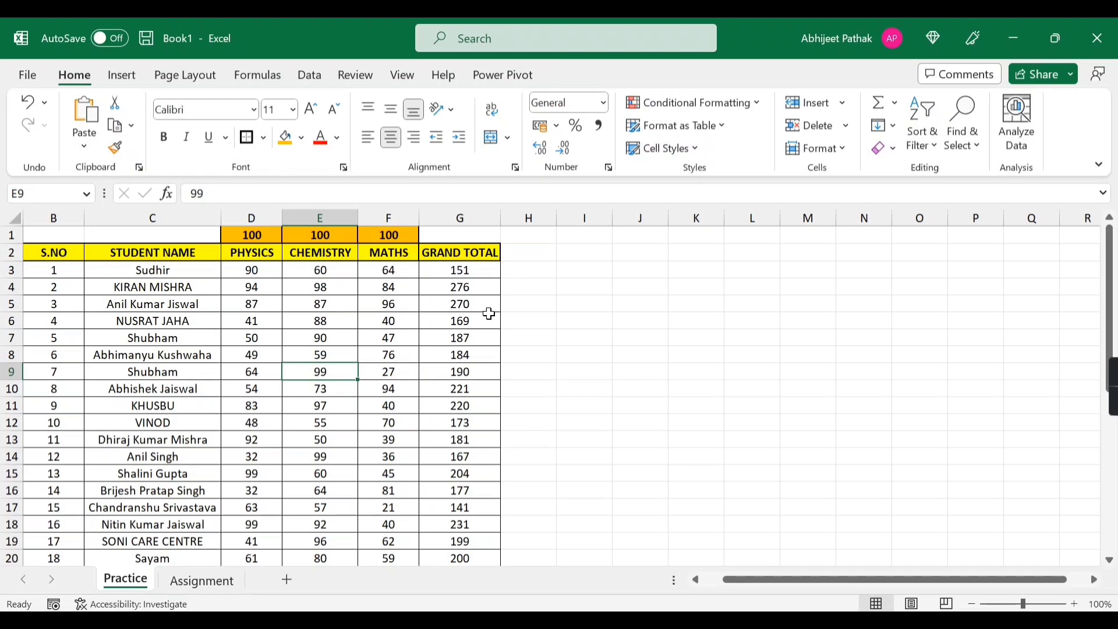
Look over the student names and the PHYSICS, CHEMISTRY and MATHS marks columns down to the last row of the table.
click(461, 258)
drag(170, 260, 154, 559)
scroll(163, 487, up, 4)
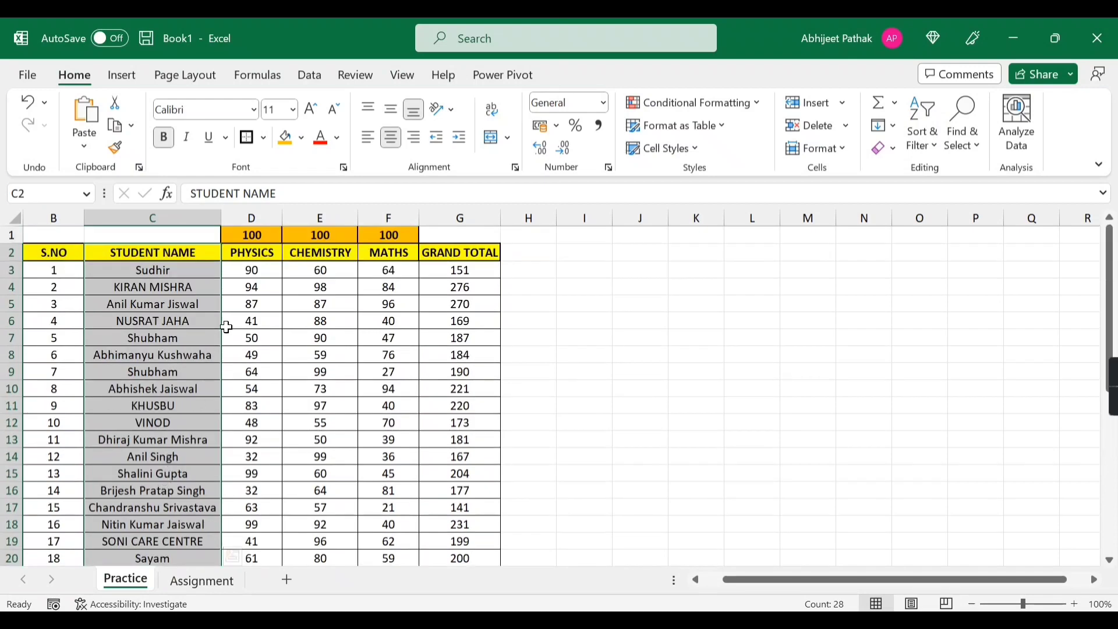
drag(257, 252, 257, 440)
click(257, 233)
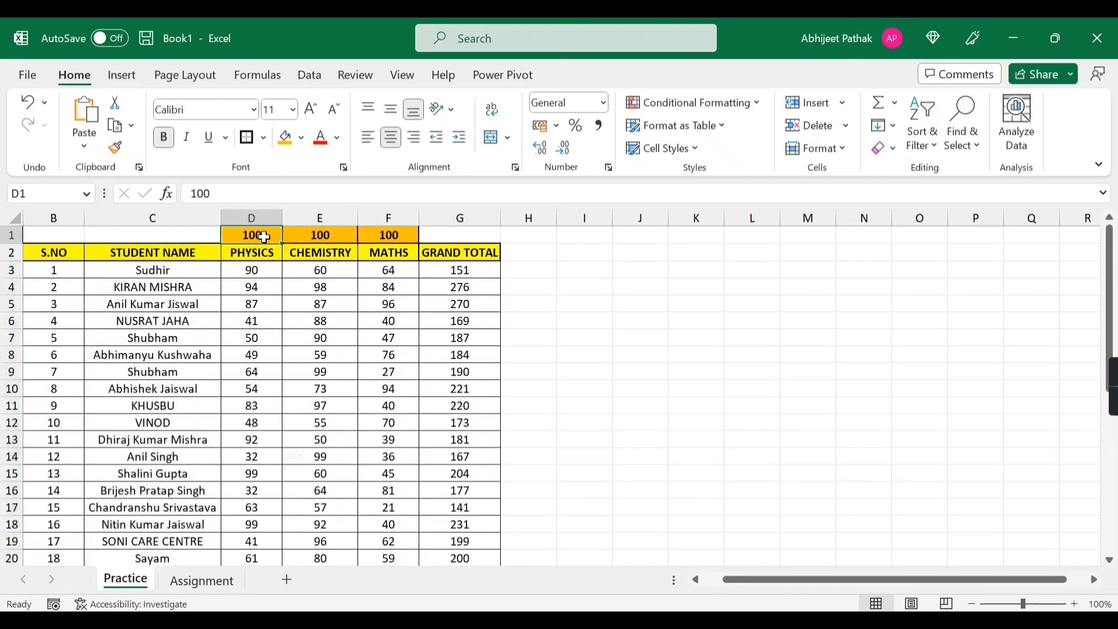
drag(252, 269, 253, 423)
click(319, 259)
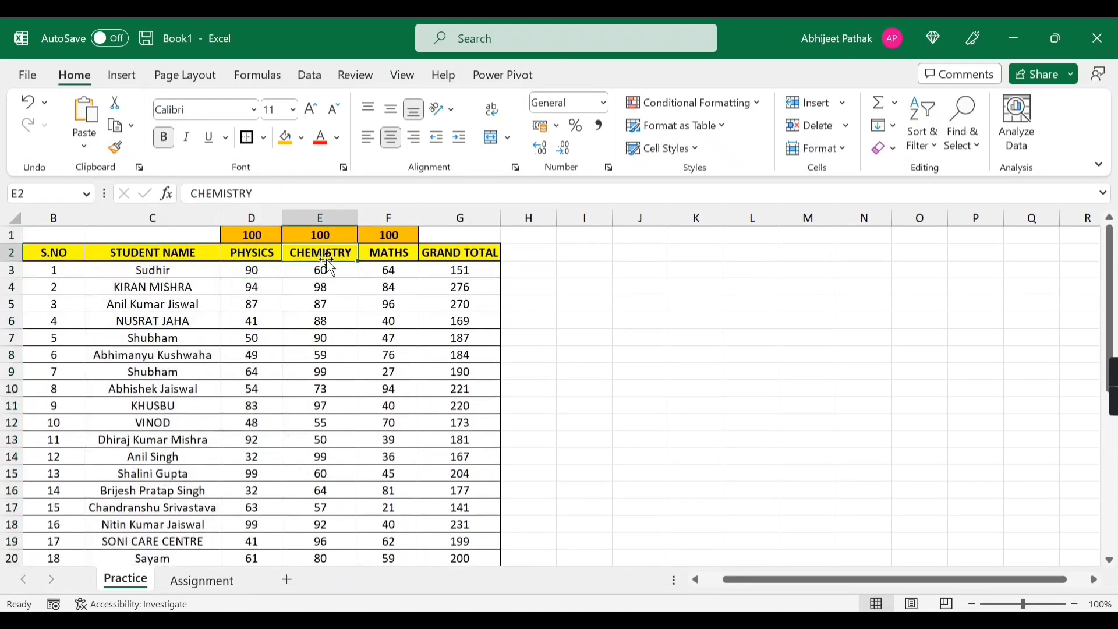
drag(322, 270, 309, 542)
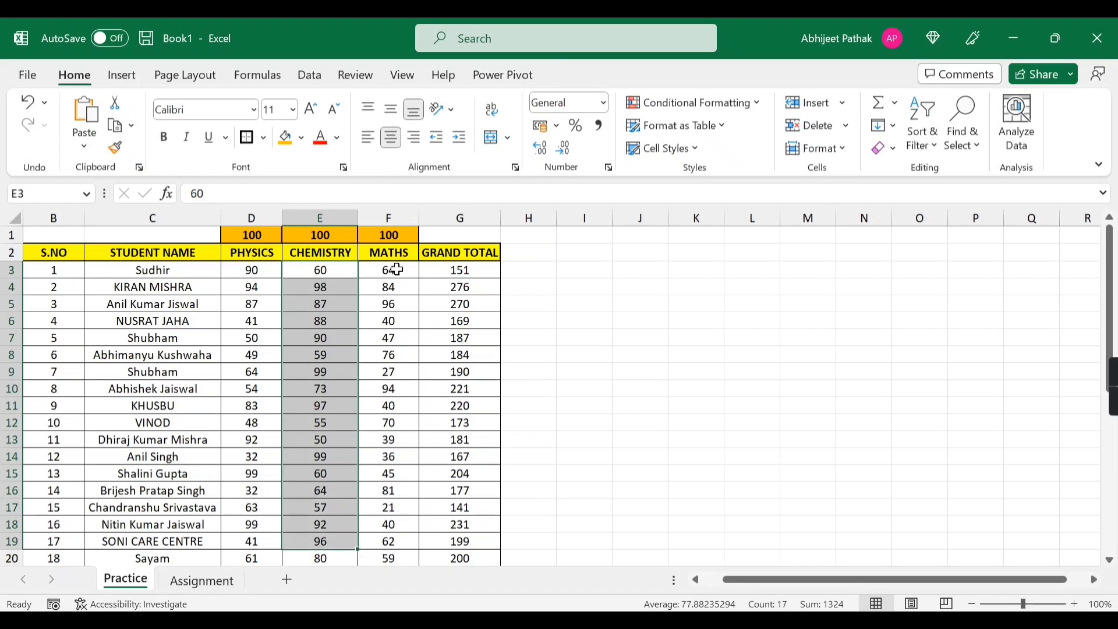
drag(395, 274, 367, 561)
scroll(385, 538, down, 2)
scroll(384, 539, down, 7)
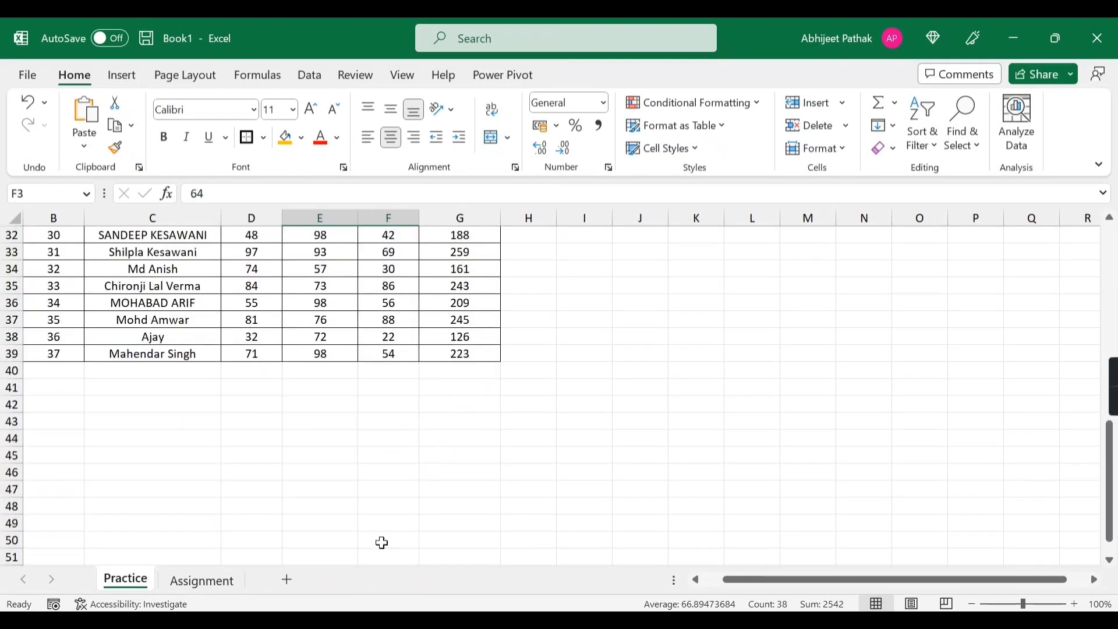
scroll(384, 539, up, 10)
click(394, 274)
Clear the existing values in the GRAND TOTAL column from G3 down to G39.
click(456, 270)
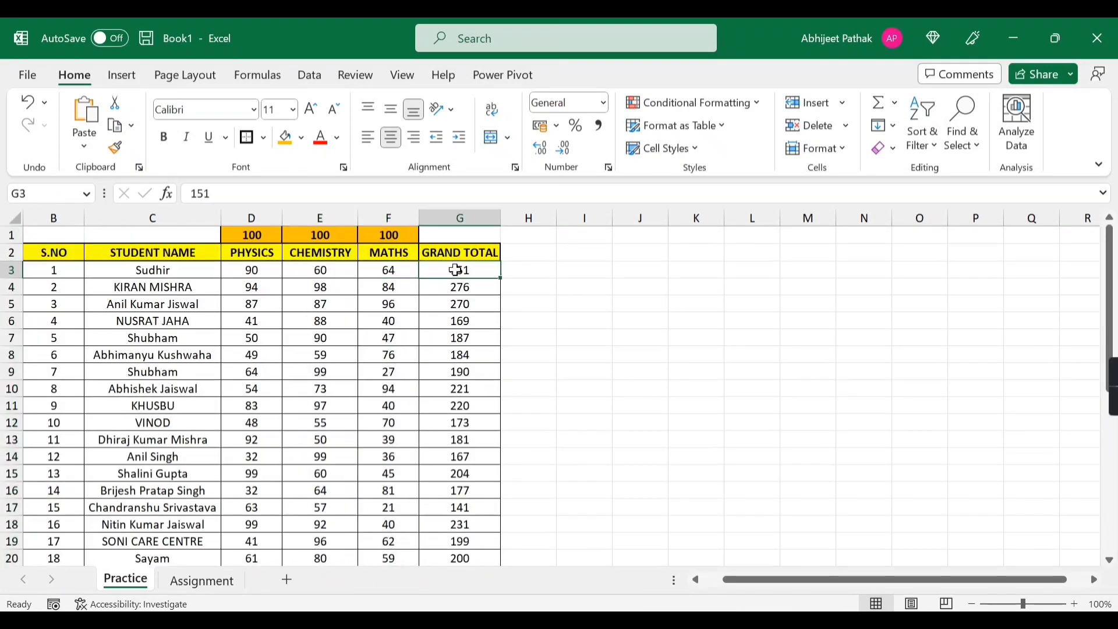
key(ctrl+shift+Down)
key(Delete)
key(Up)
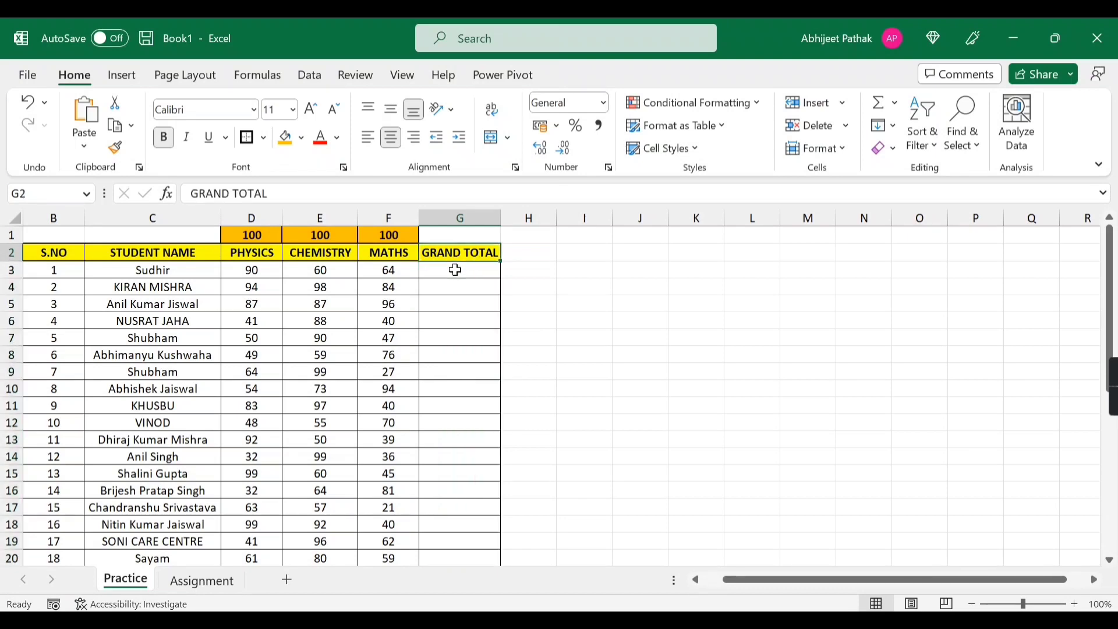
click(456, 269)
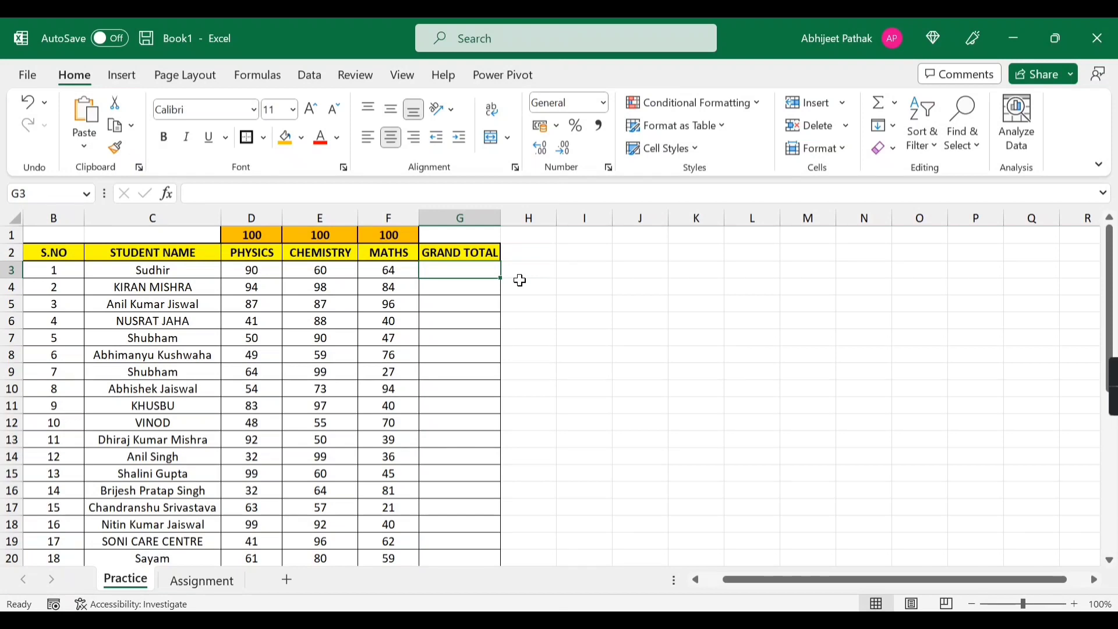
scroll(362, 425, down, 8)
scroll(363, 444, down, 2)
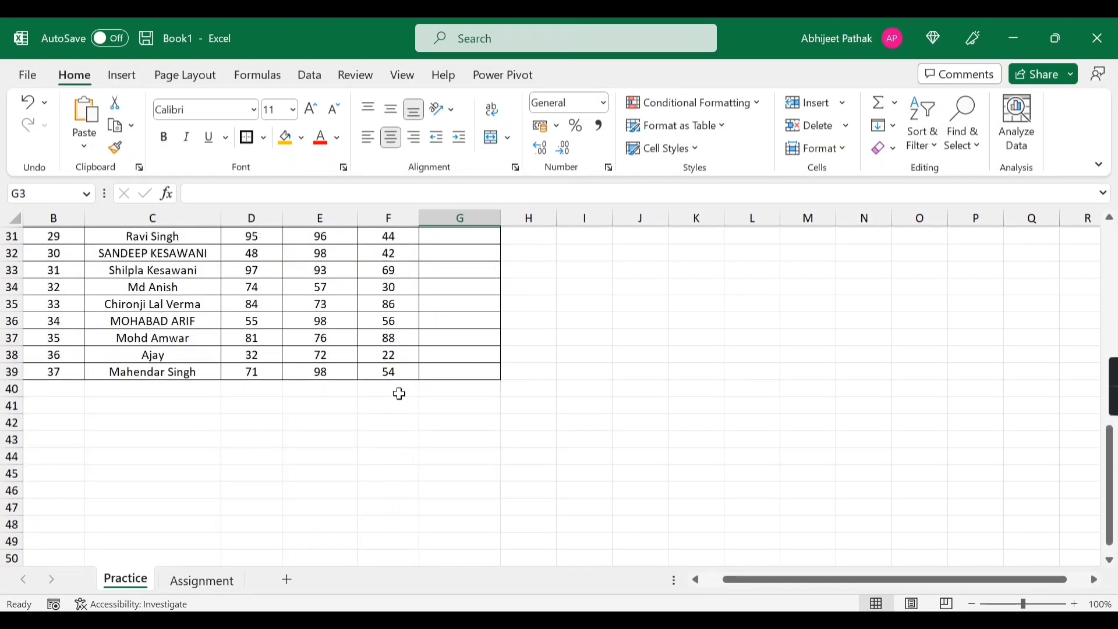
click(400, 392)
scroll(400, 392, up, 6)
scroll(451, 373, up, 4)
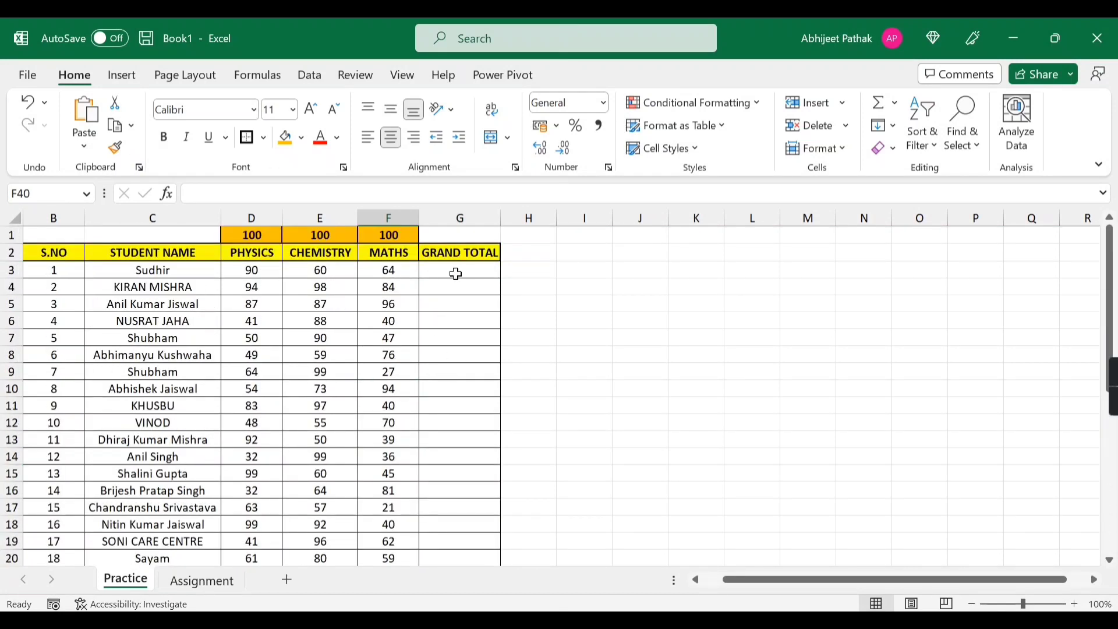
Enter =SUM(D3,E3,F3) in G3 to total the first student's Physics, Chemistry and Maths marks.
click(451, 272)
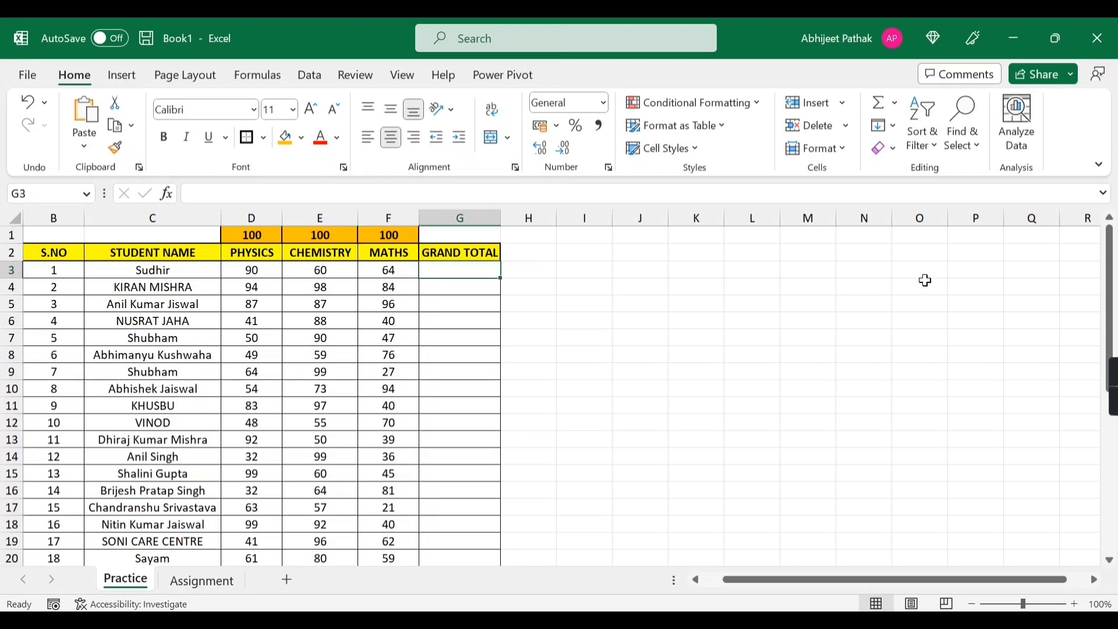
text(=SU)
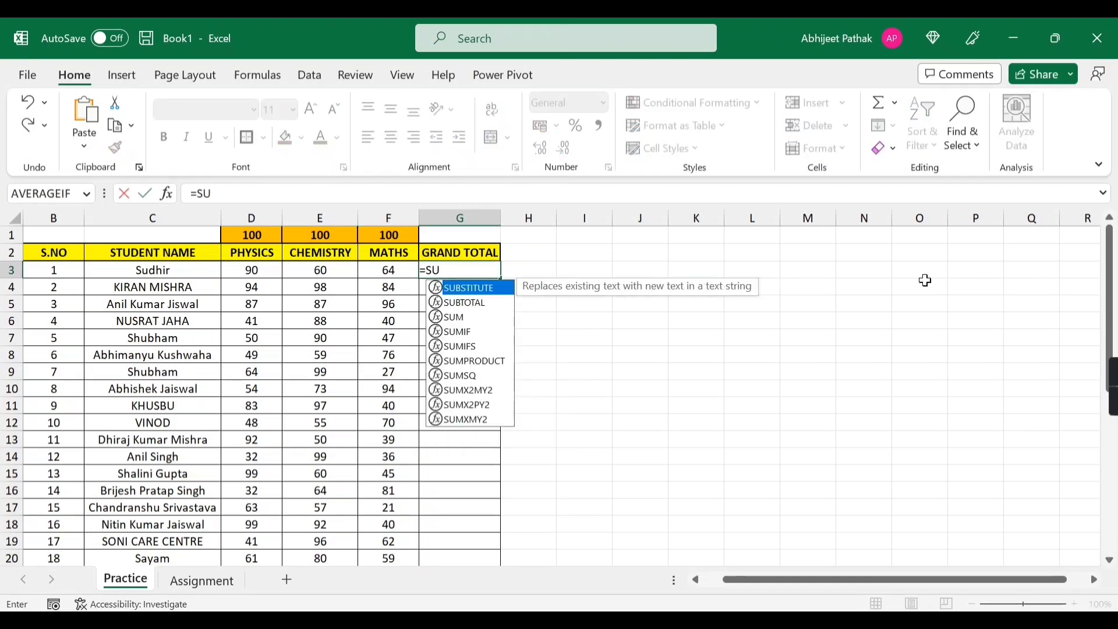
text(M()
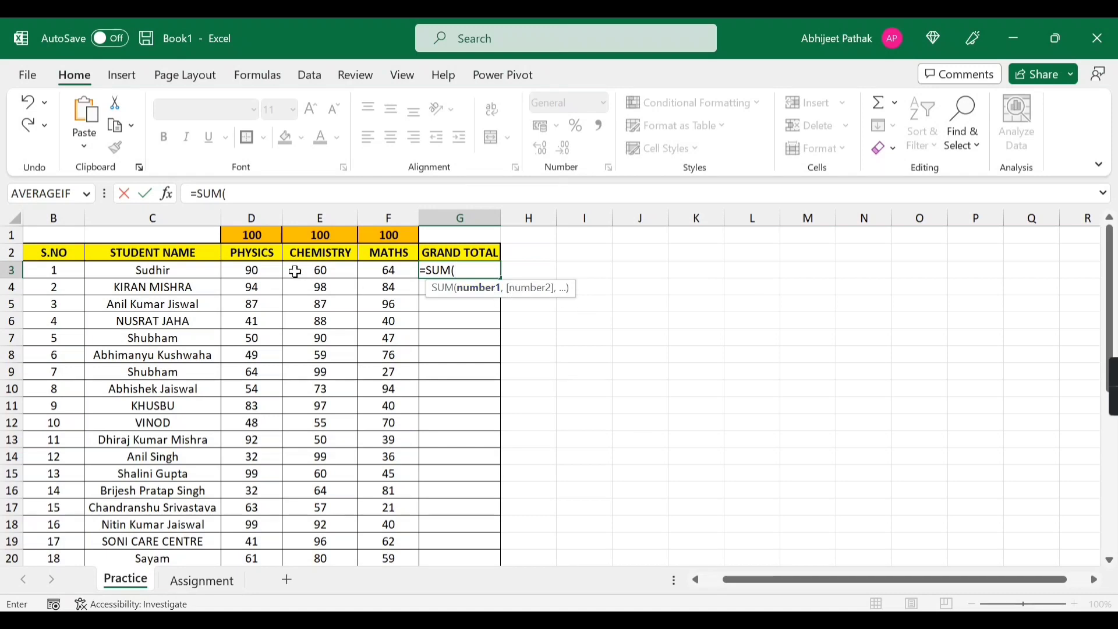
click(250, 270)
text(,)
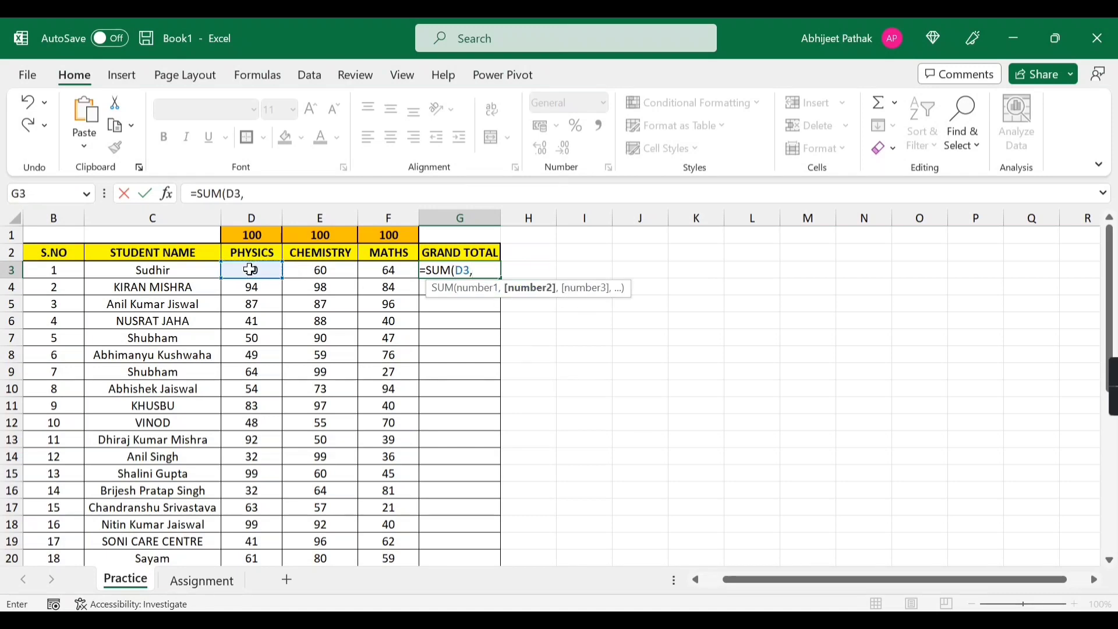
click(322, 272)
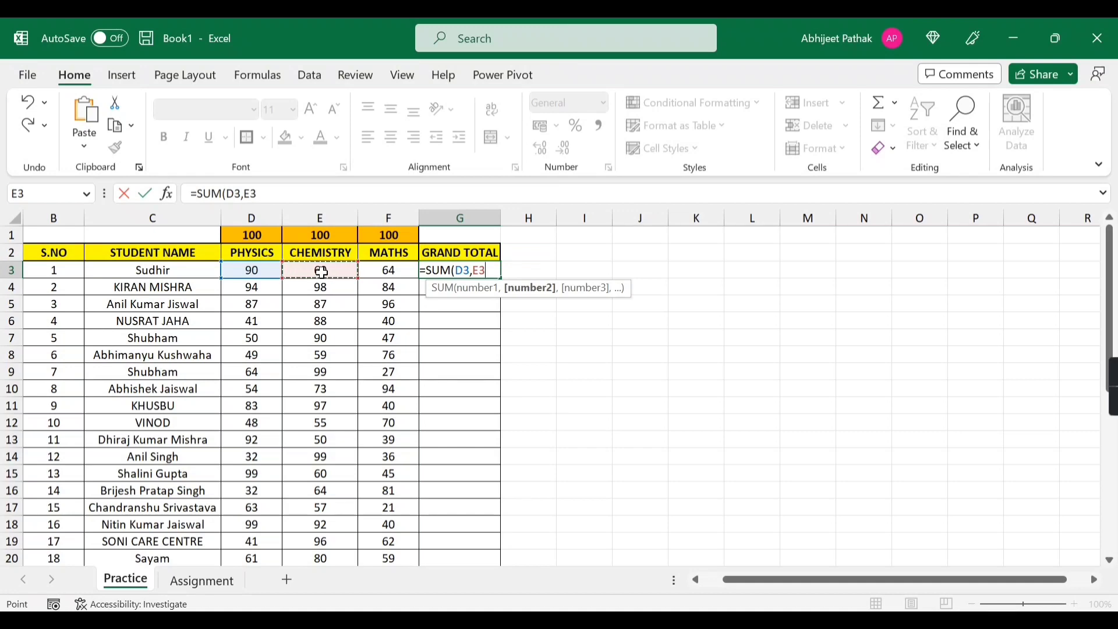
text(,)
click(378, 272)
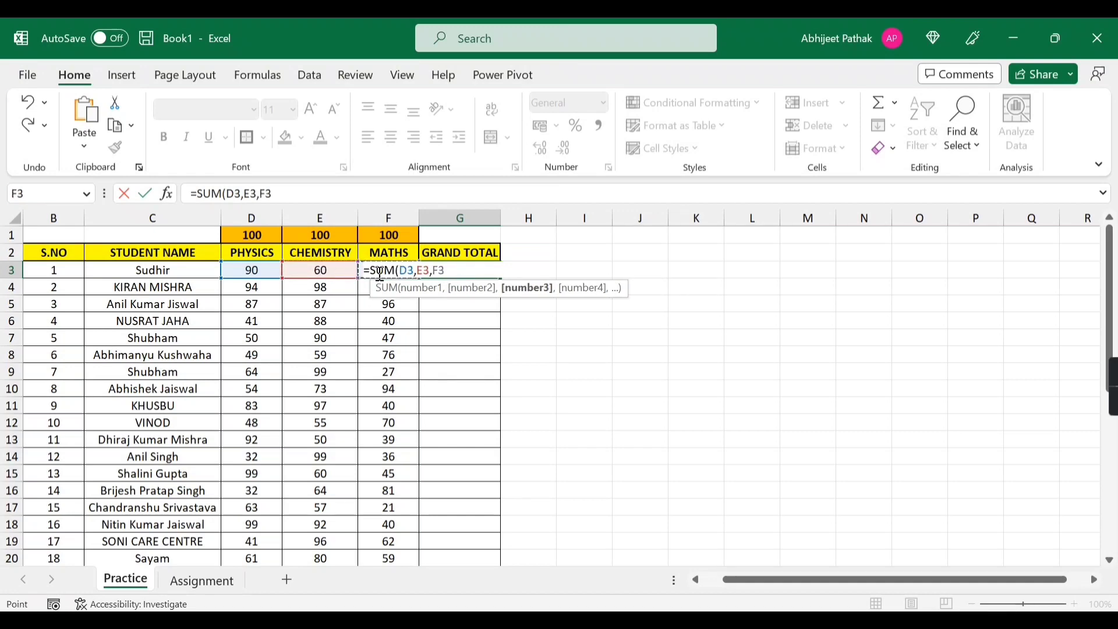
key(Return)
Fill the G3 formula down the GRAND TOTAL column to G39 and check the copied formulas in the first rows.
click(486, 271)
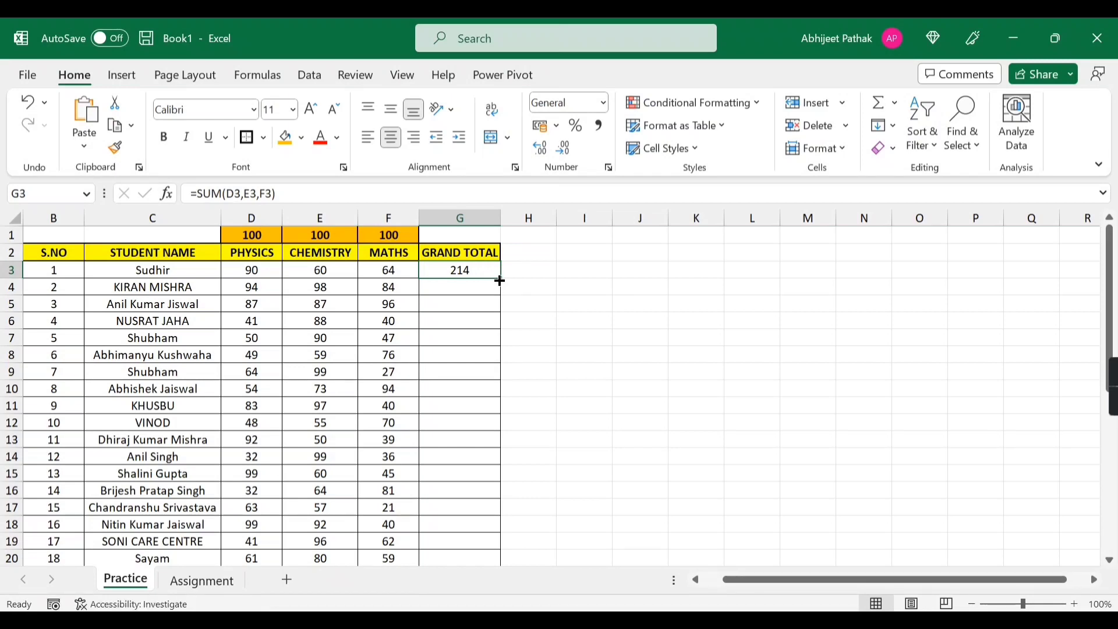
double_click(500, 280)
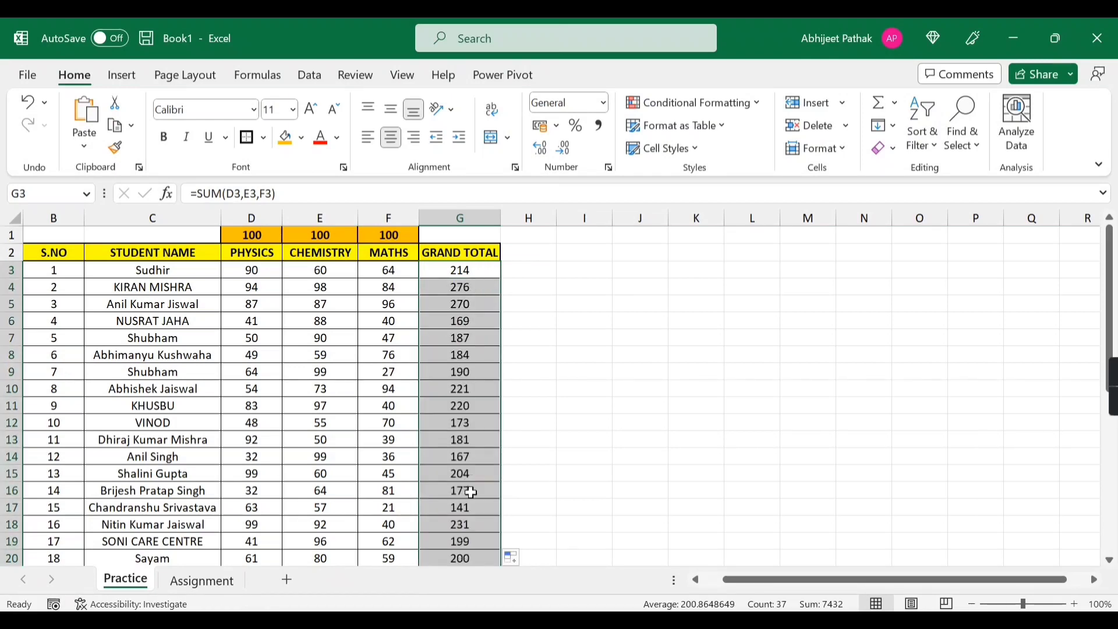
click(473, 291)
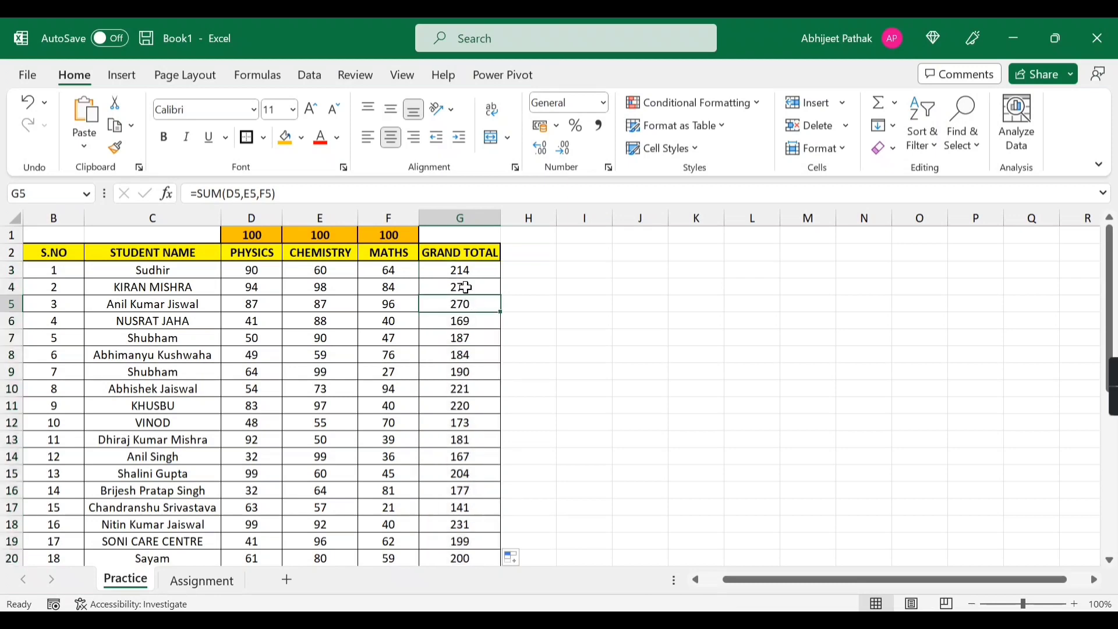
click(466, 271)
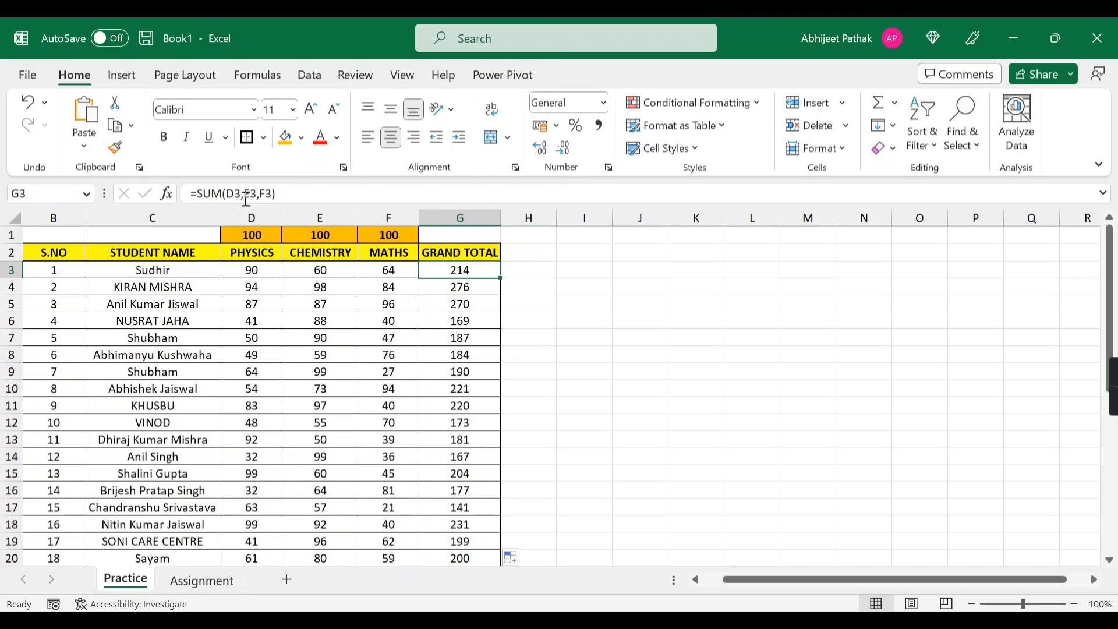
click(463, 288)
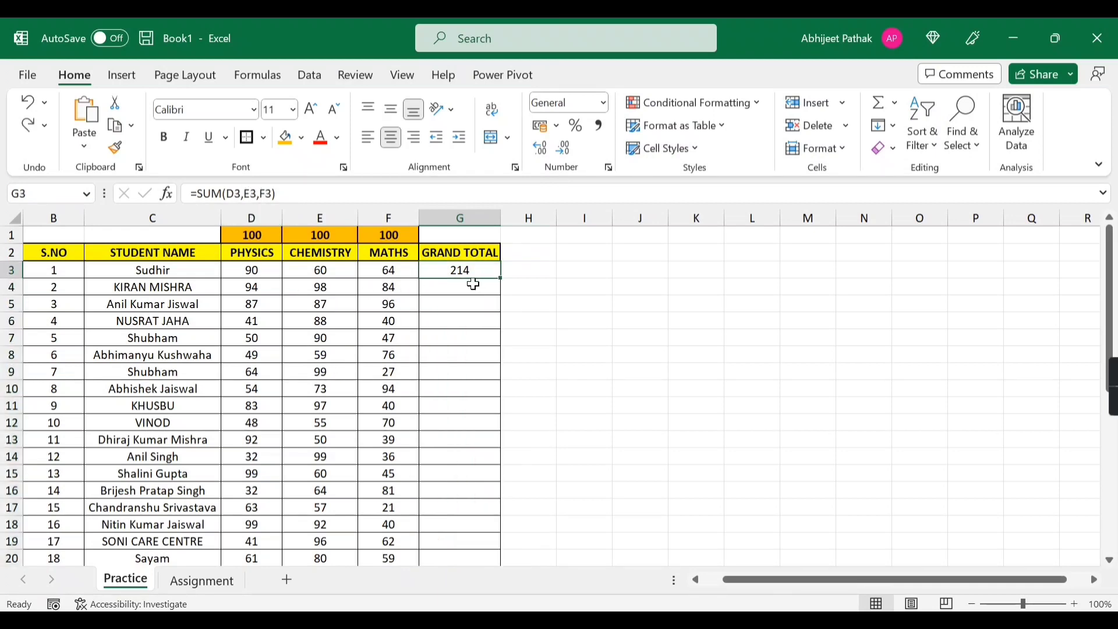
Undo the fill, then extend the G3 formula down to G39 again and check the copied formulas.
key(ctrl+z)
drag(504, 285, 491, 530)
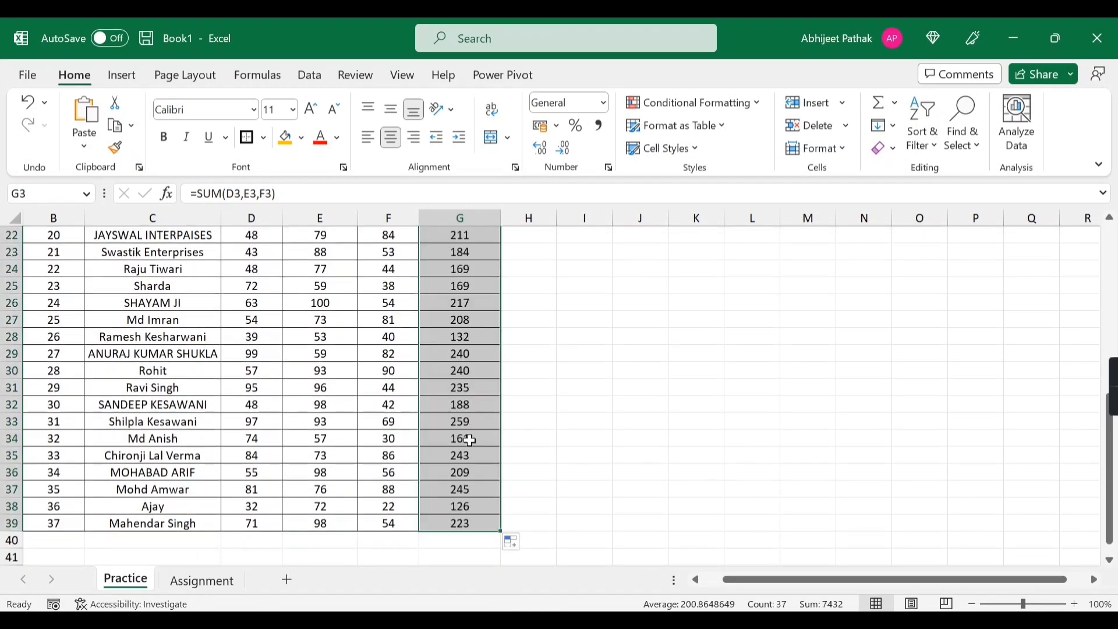
click(466, 443)
scroll(472, 433, up, 7)
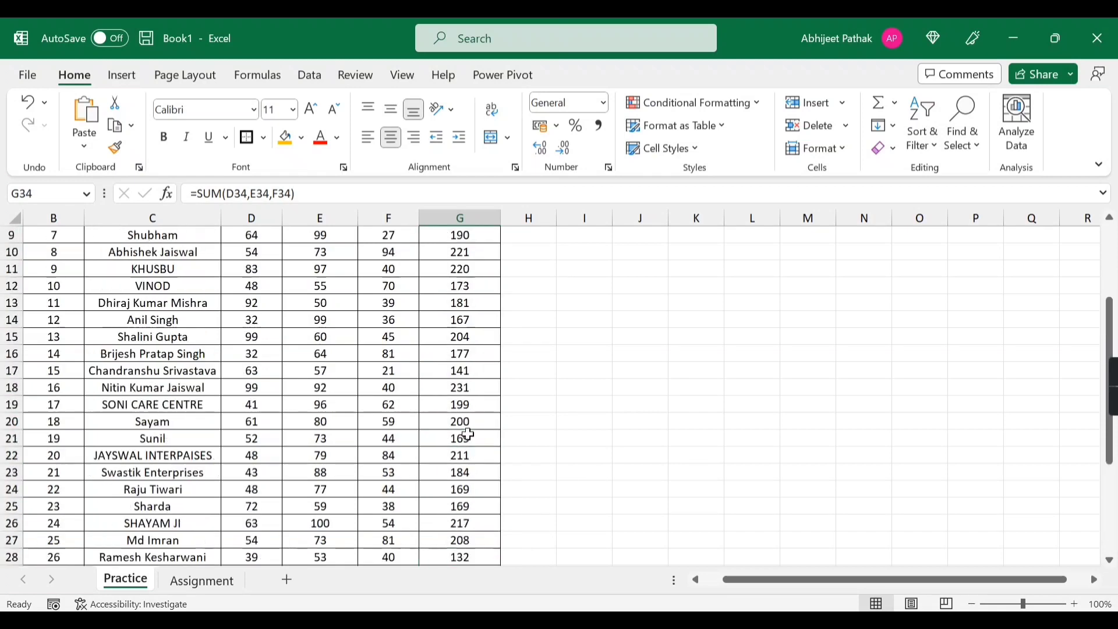
click(479, 272)
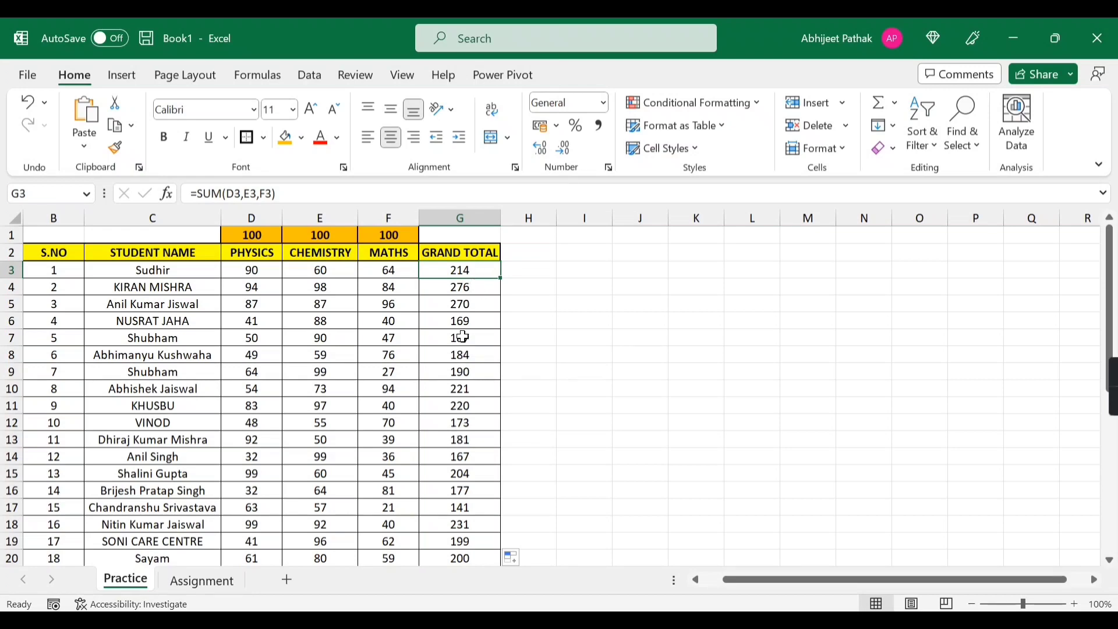
Delete all the SUM formulas from G3:G39 and return to cell G3.
key(ctrl+shift+Down)
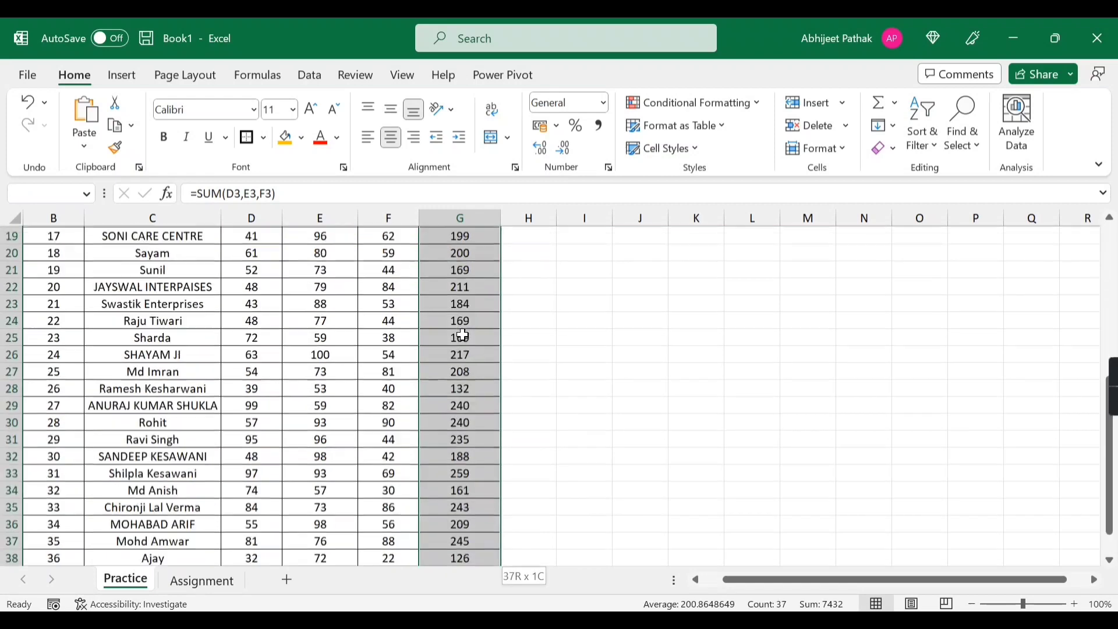
key(Delete)
key(Up)
key(Down)
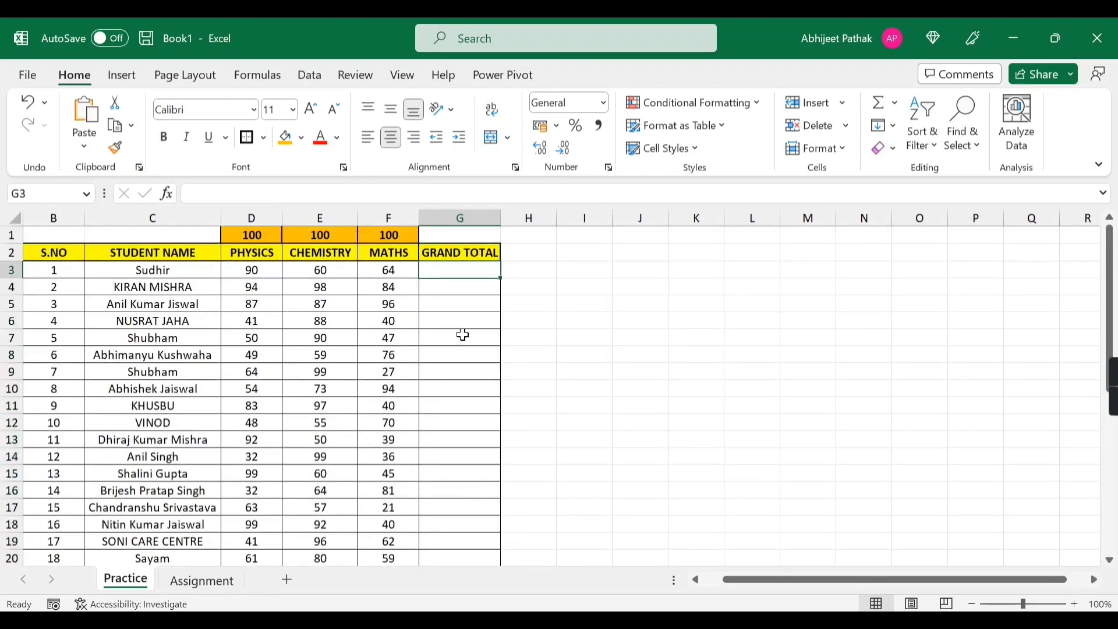
Insert an automatic sum =SUM(D3:F3) in G3 and fill it down the GRAND TOTAL column to G39.
key(alt+equal)
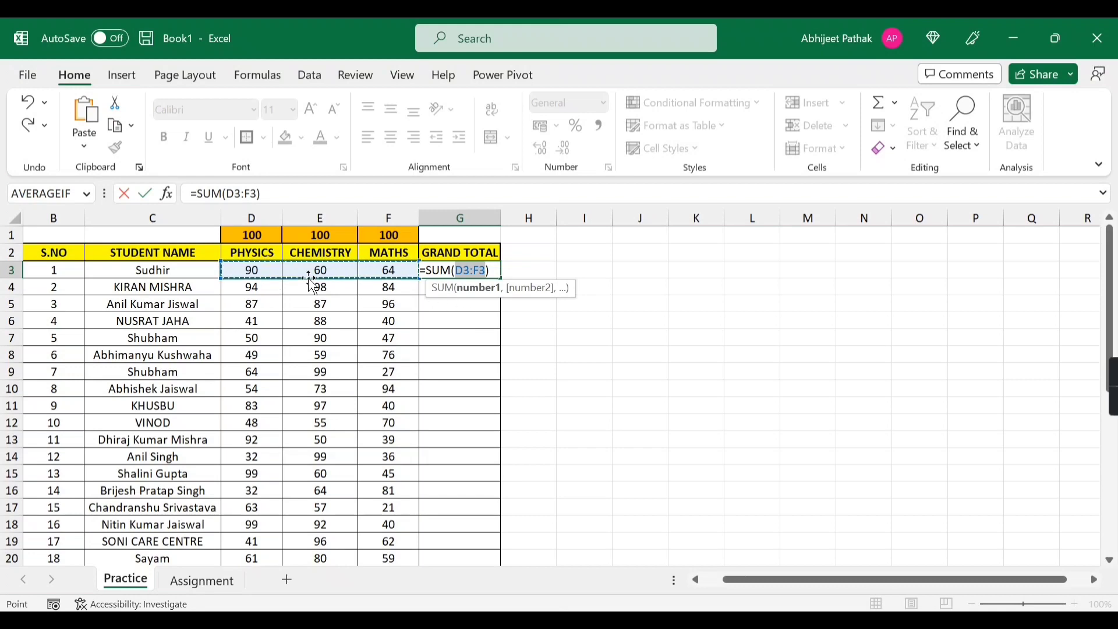
key(Return)
click(450, 272)
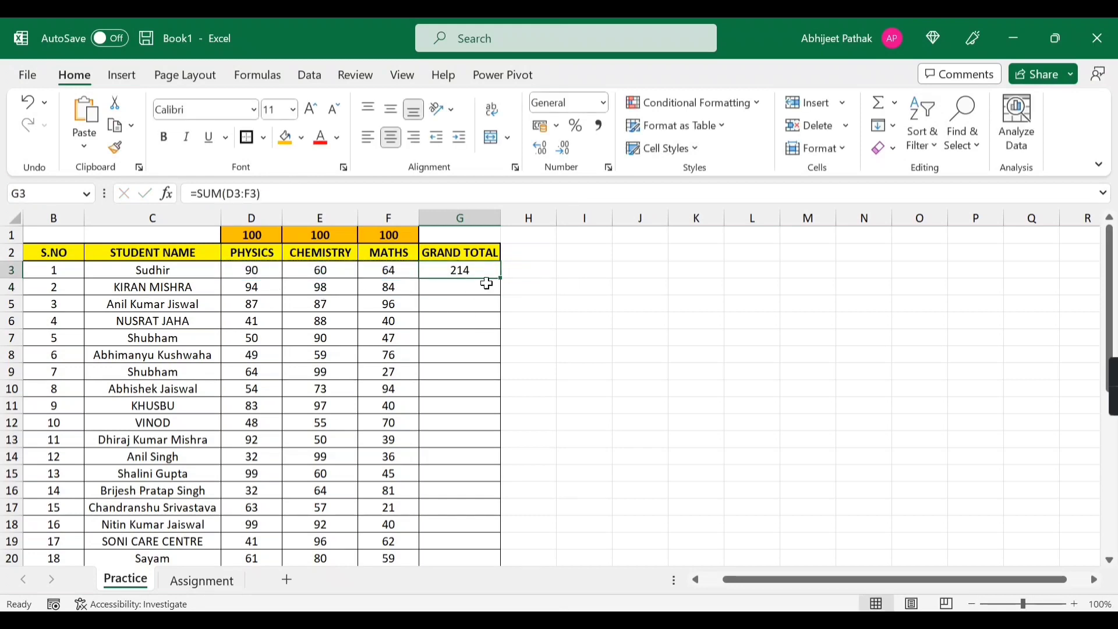
double_click(504, 280)
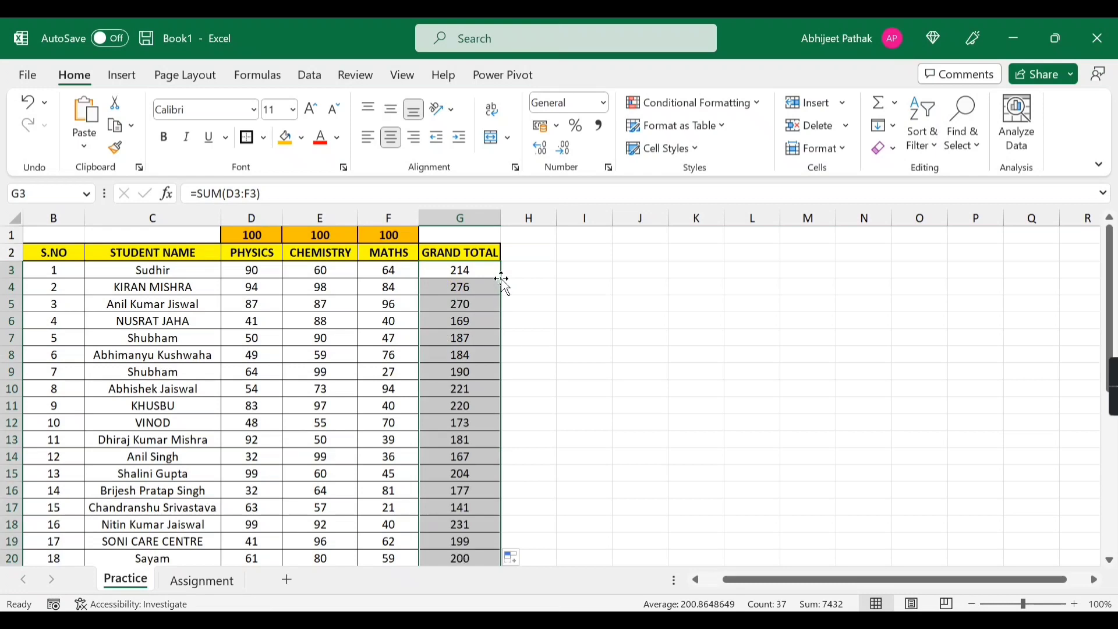
click(482, 273)
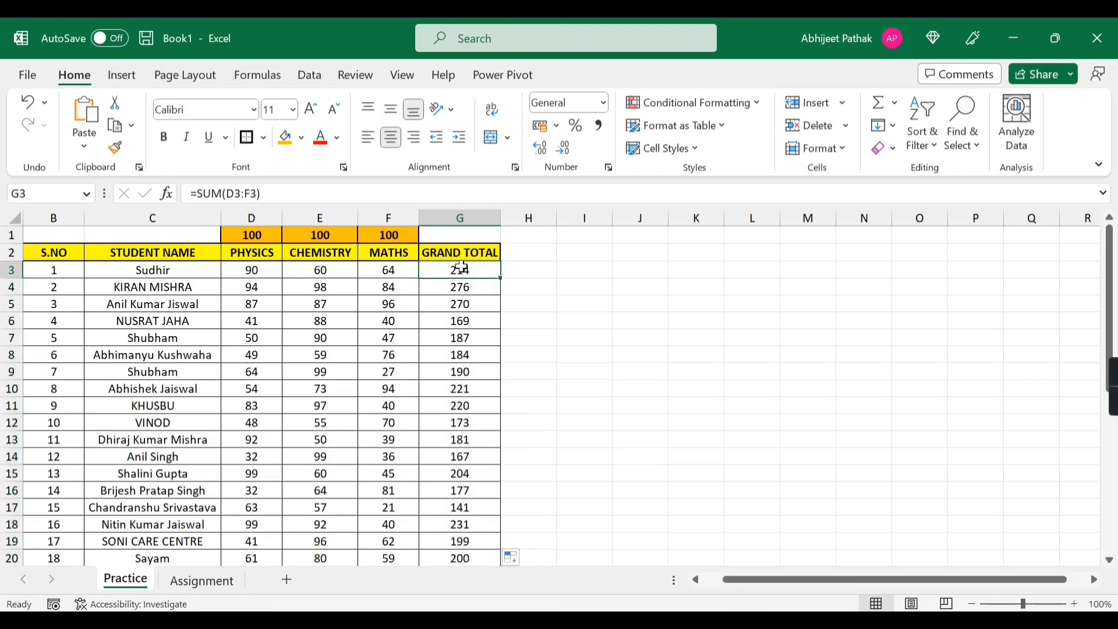
Add the header GRADE in H2, next to GRAND TOTAL, with a border around the cell.
click(532, 256)
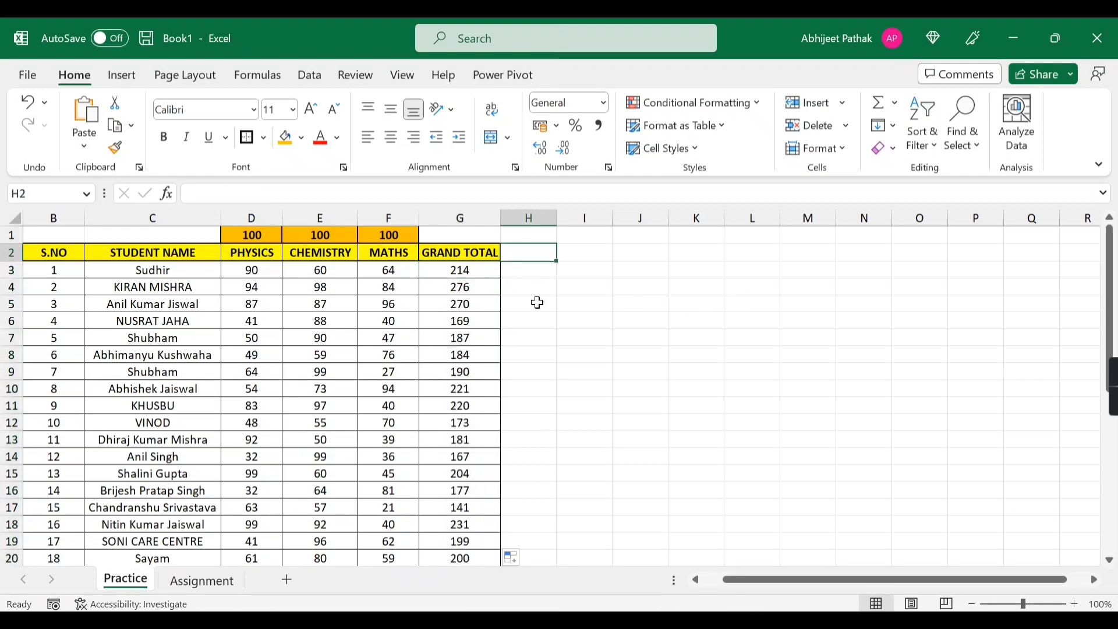
text(GR)
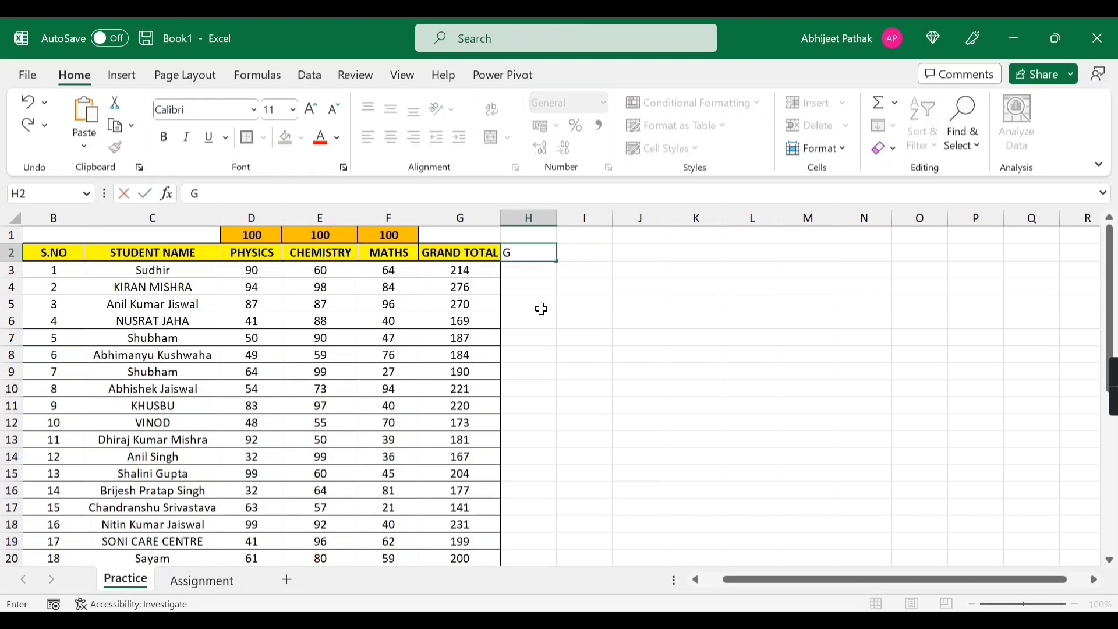
key(BackSpace)
key(BackSpace)
text(GRADE)
click(584, 303)
click(533, 254)
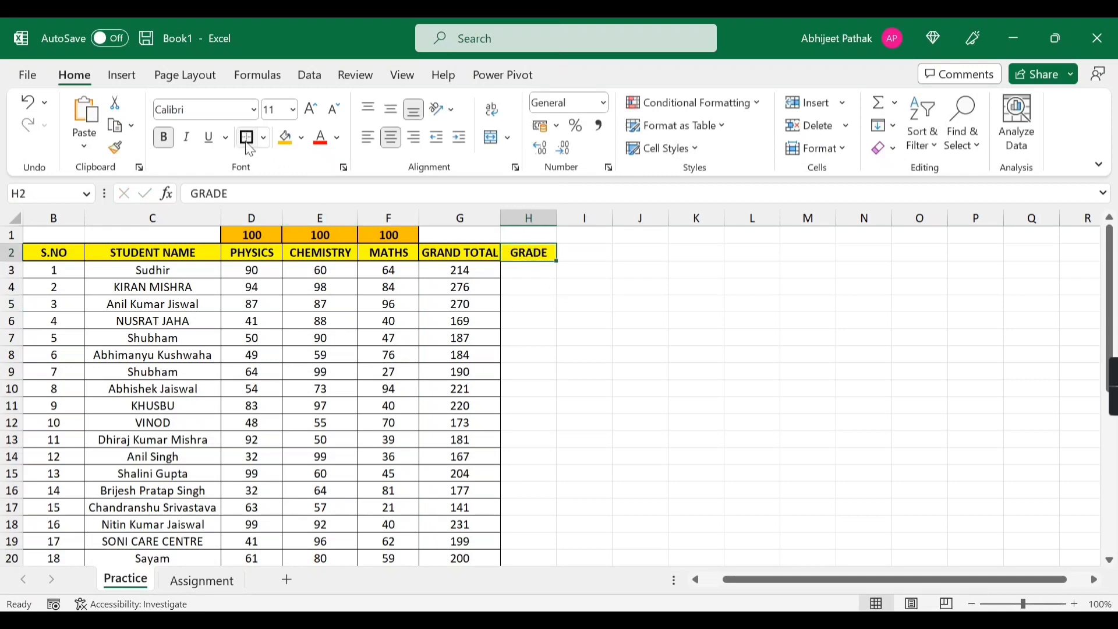
Enter the grading criterion >=200 in M4 with PASS in N4, and the criterion <200 in M5.
click(820, 292)
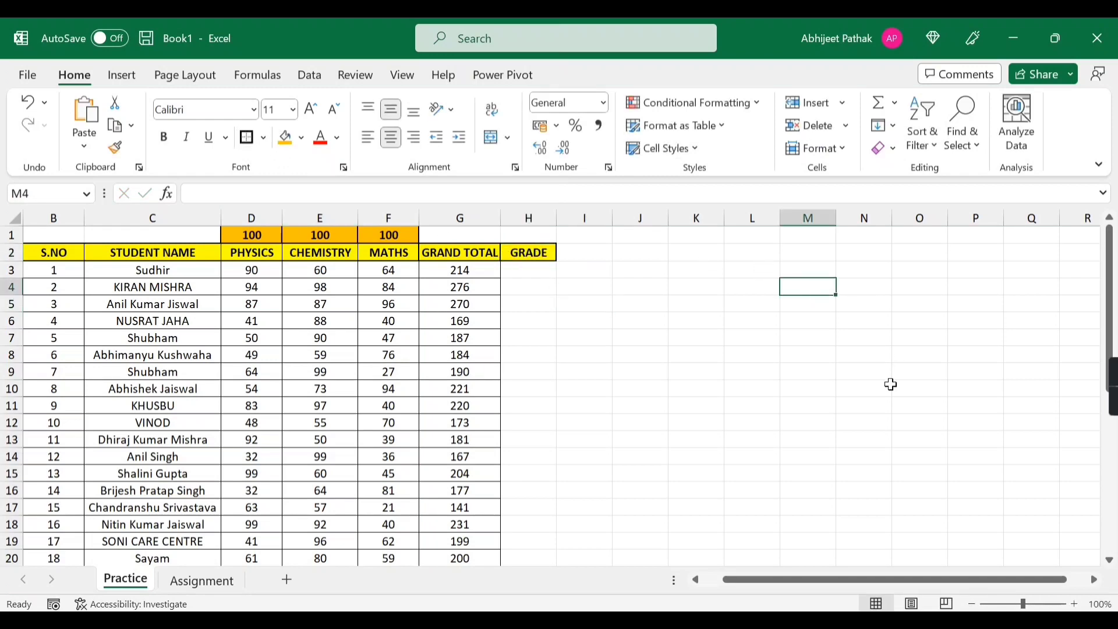
text(>200)
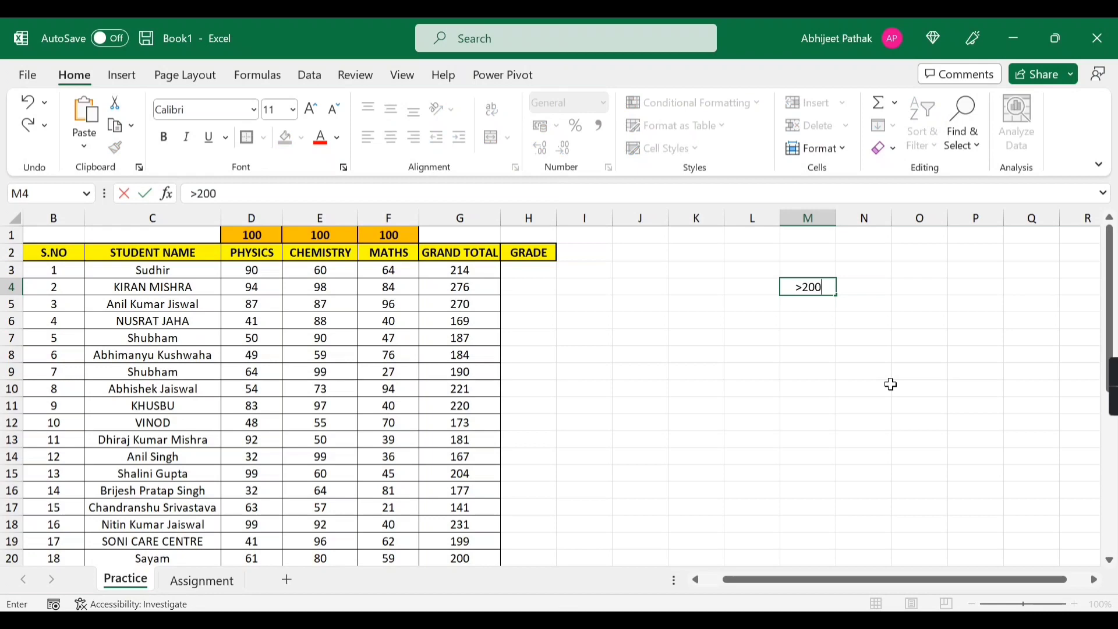
key(BackSpace)
key(BackSpace)
key(BackSpace)
text(=200)
key(Tab)
text(P)
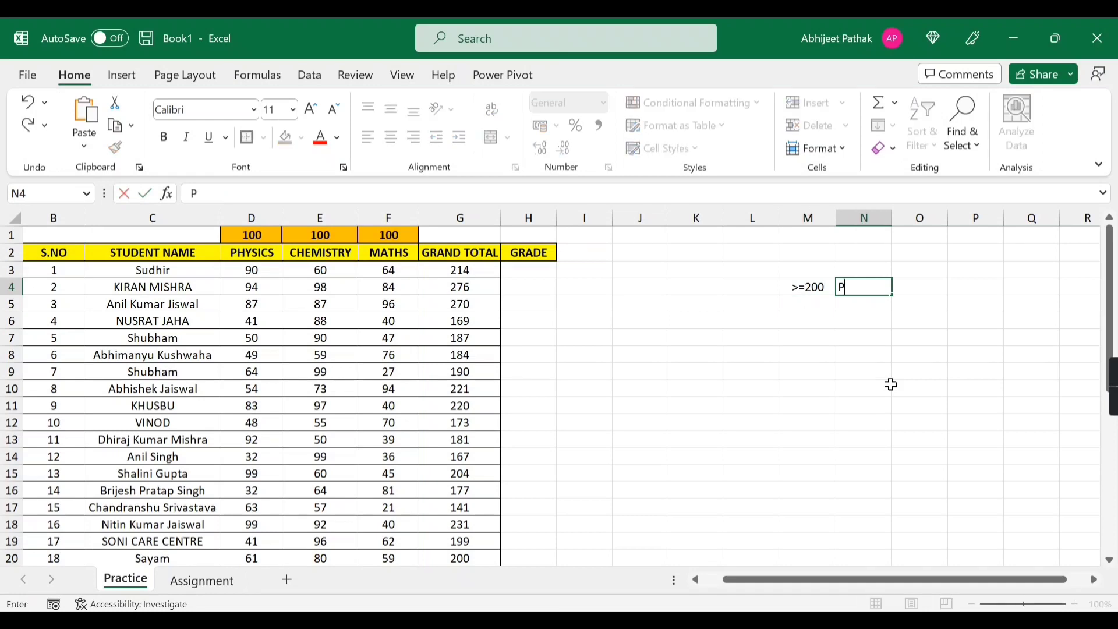
text(ASS)
key(Return)
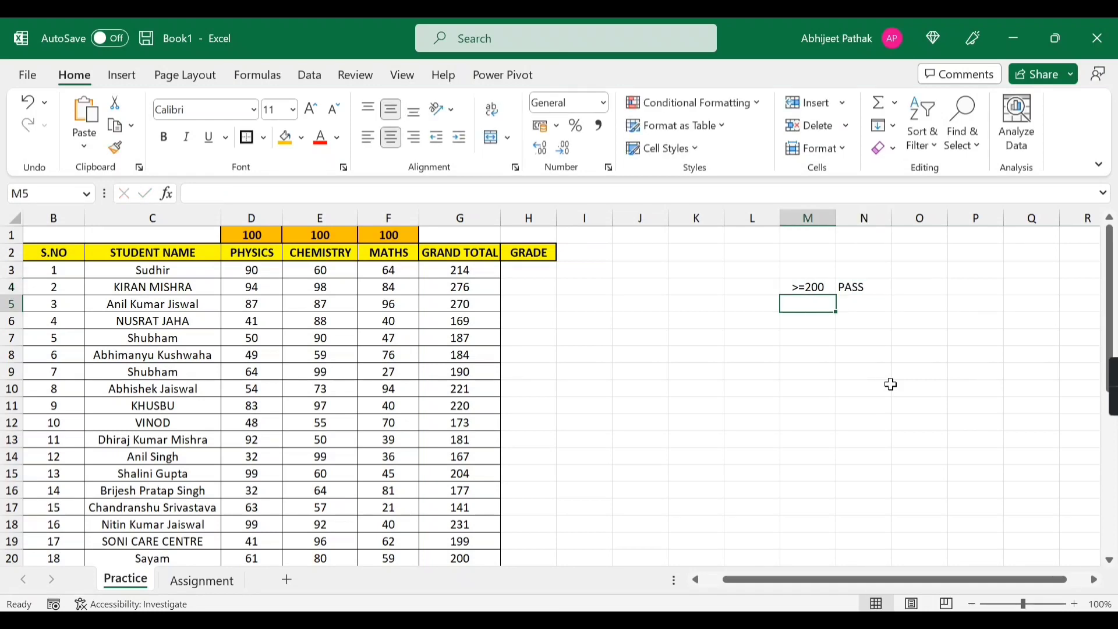
text(<200)
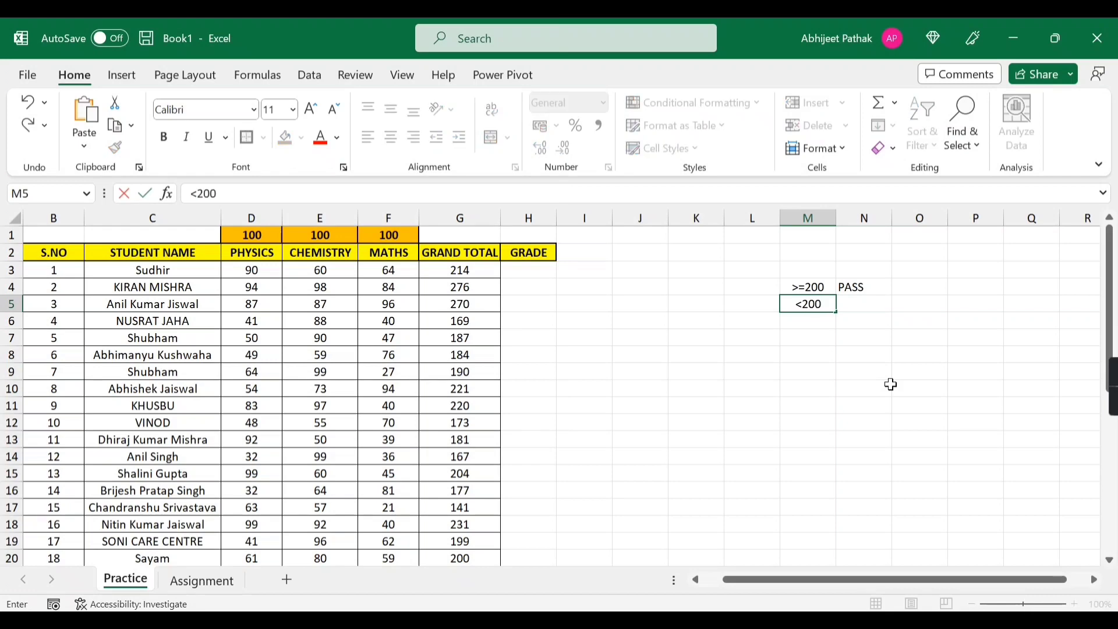
key(Tab)
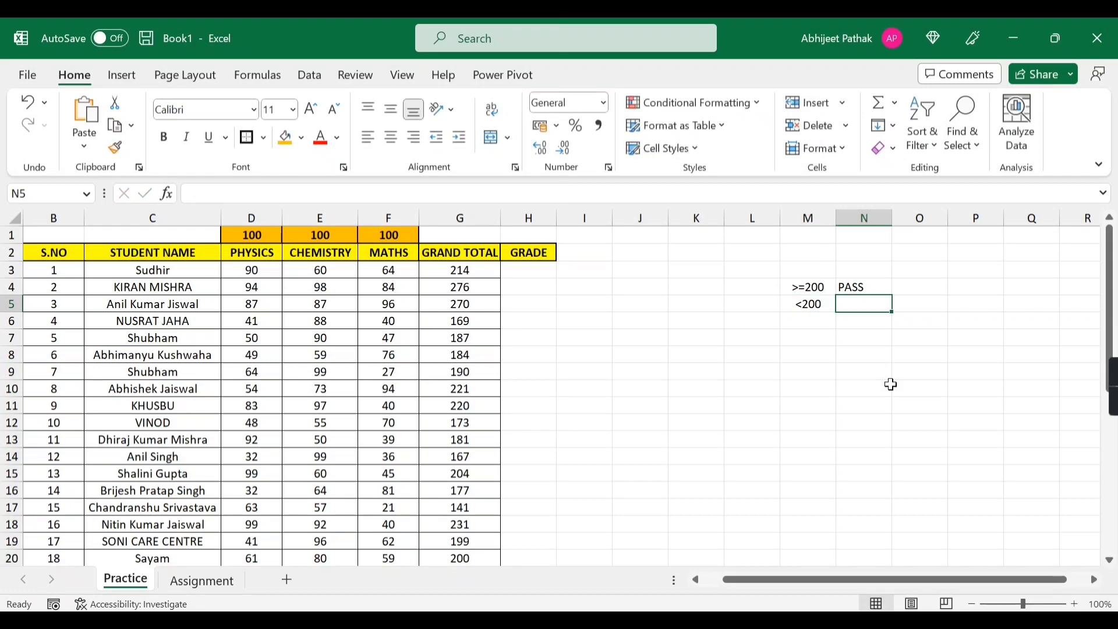
Change the pass criterion in M4 to >=100.
key(Left)
key(Up)
key(F2)
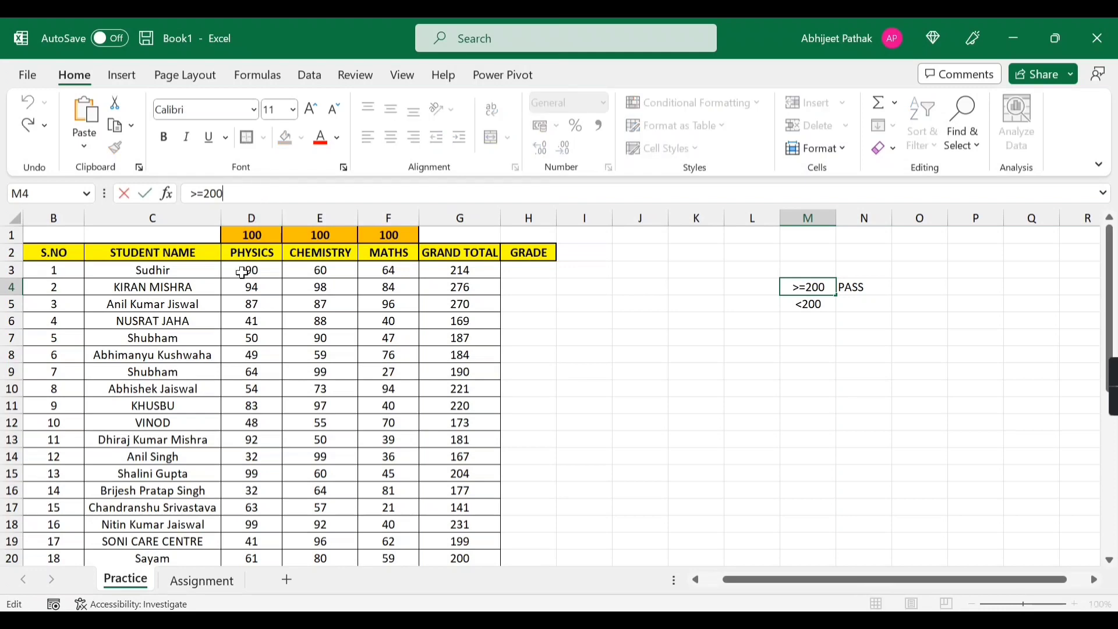
key(BackSpace)
key(BackSpace)
key(BackSpace)
text(100)
key(Return)
key(Up)
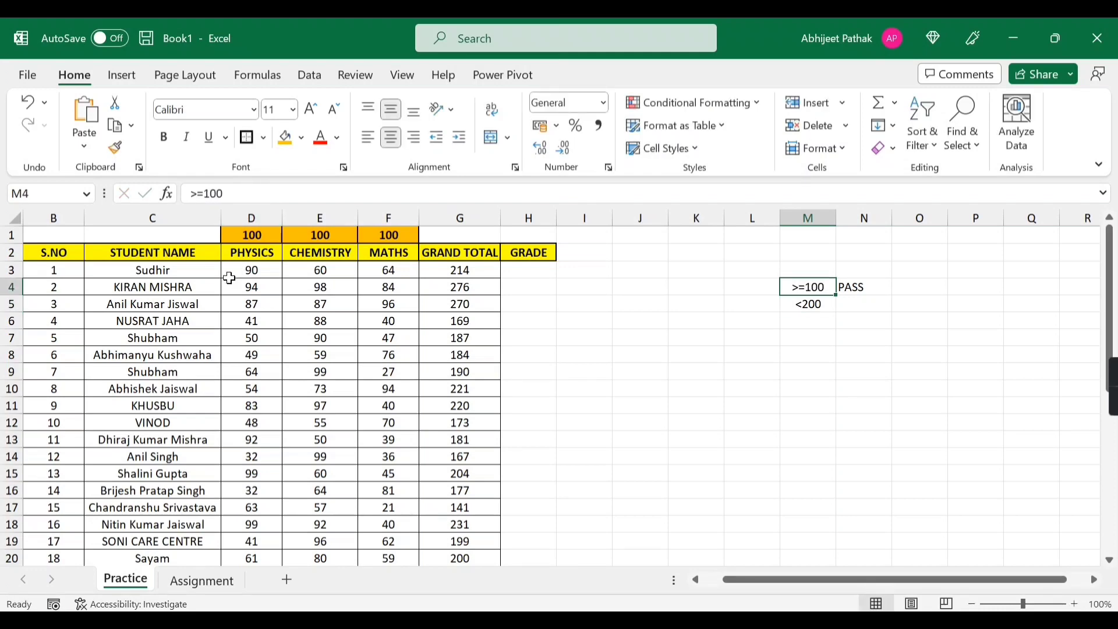
Set the criterion in M5 to <100 and enter FAIL beside it in N5.
click(827, 311)
key(Up)
key(Down)
key(Up)
key(Down)
text(<)
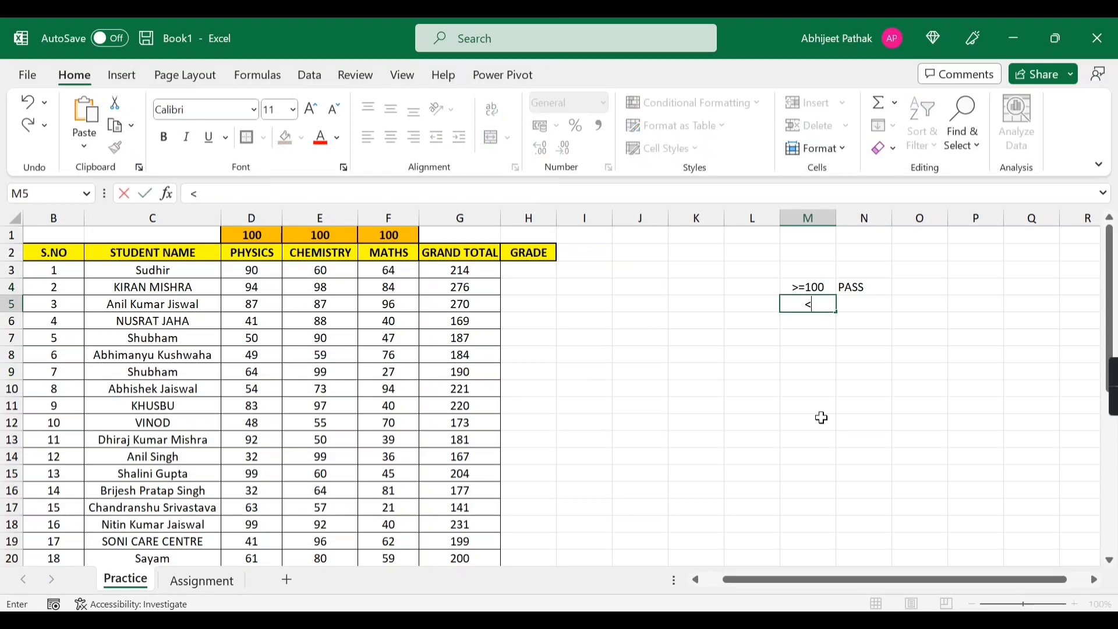
text(100)
key(Tab)
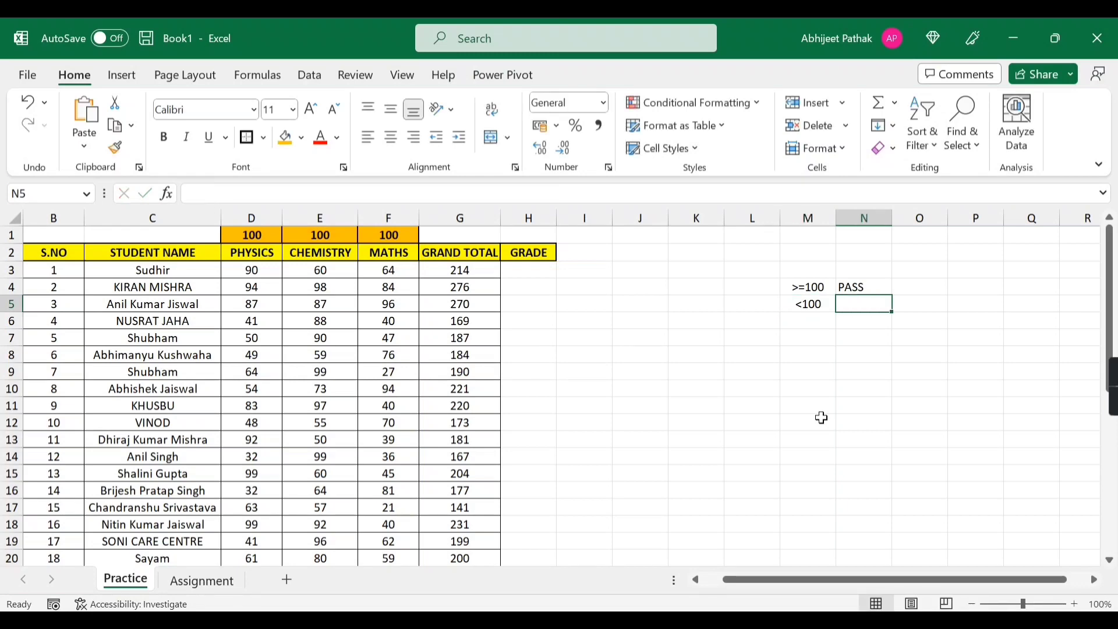
text(FAIL)
key(Left)
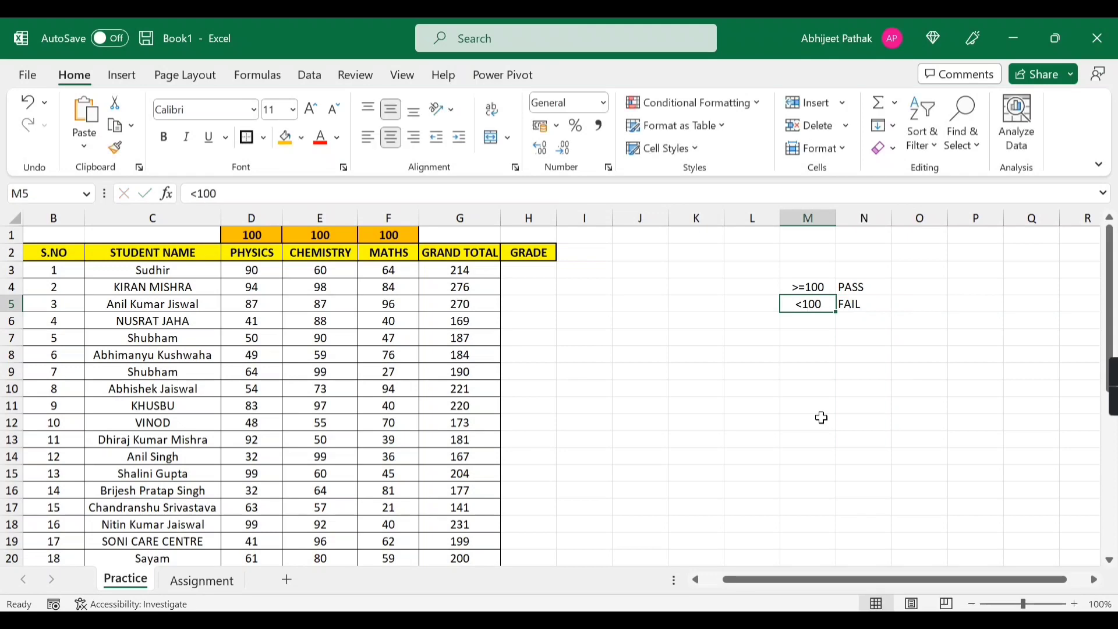
Examine the GRAND TOTAL values against the PASS and FAIL criteria in M4:N5.
drag(470, 276, 478, 560)
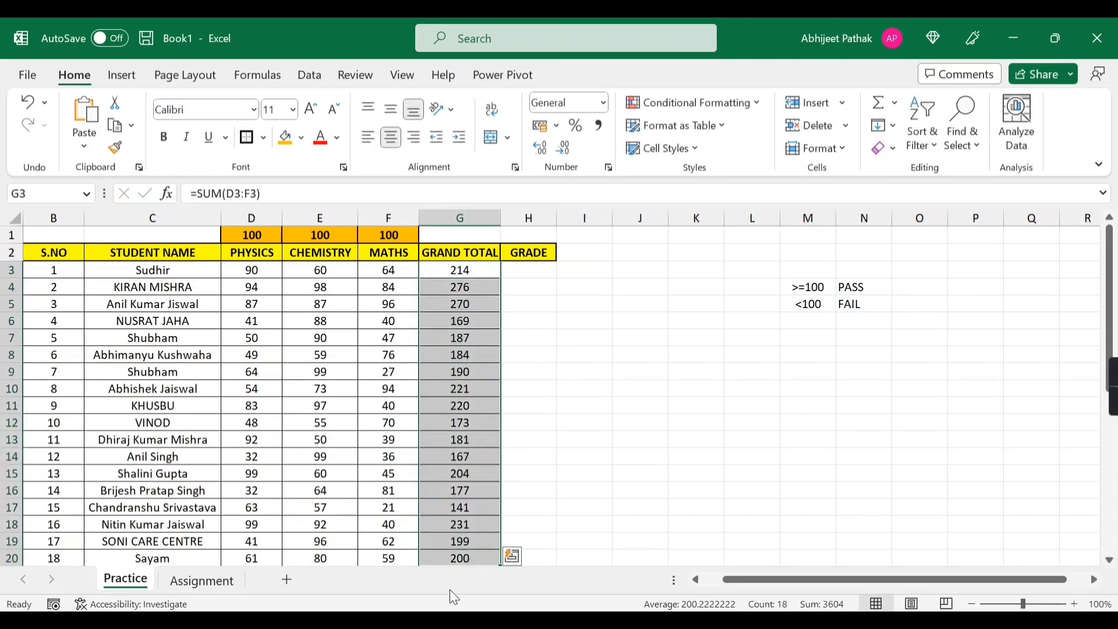
click(545, 269)
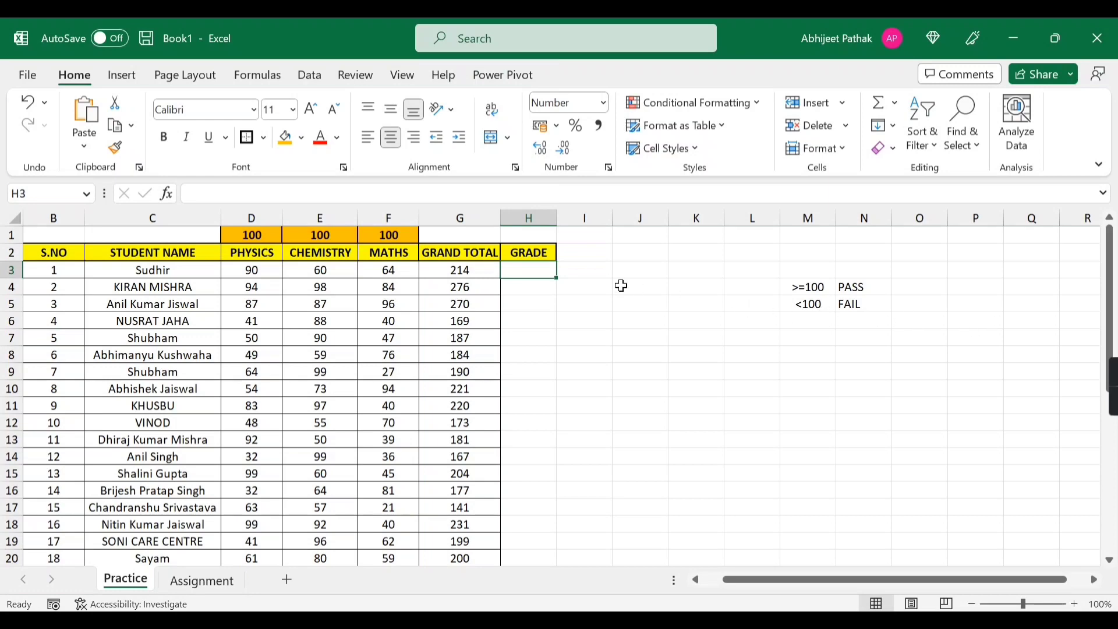
click(847, 289)
click(477, 272)
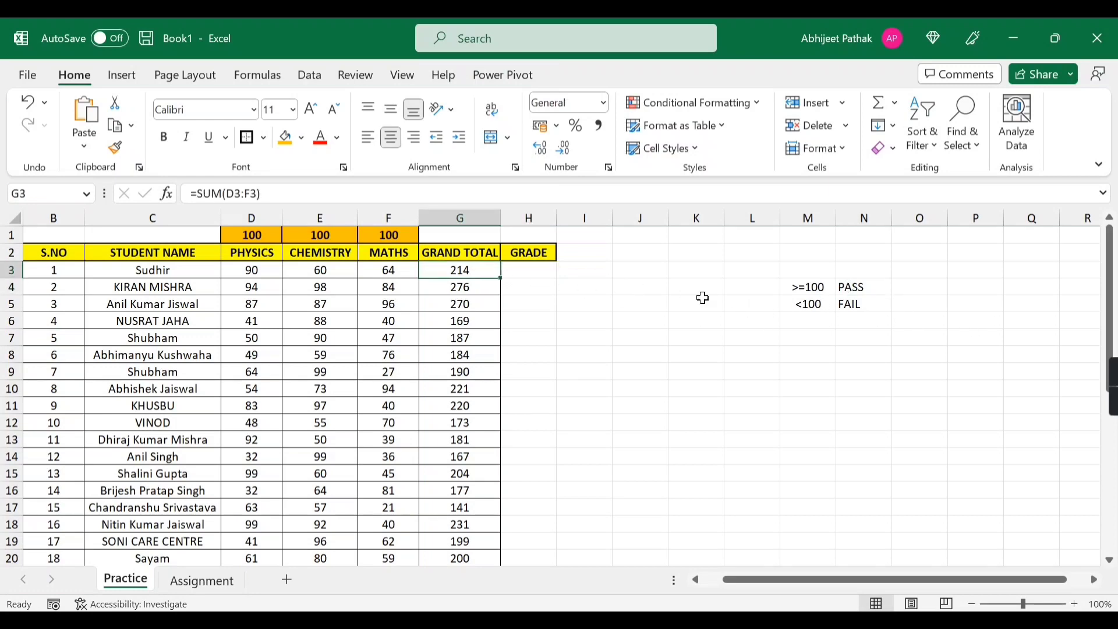
click(820, 291)
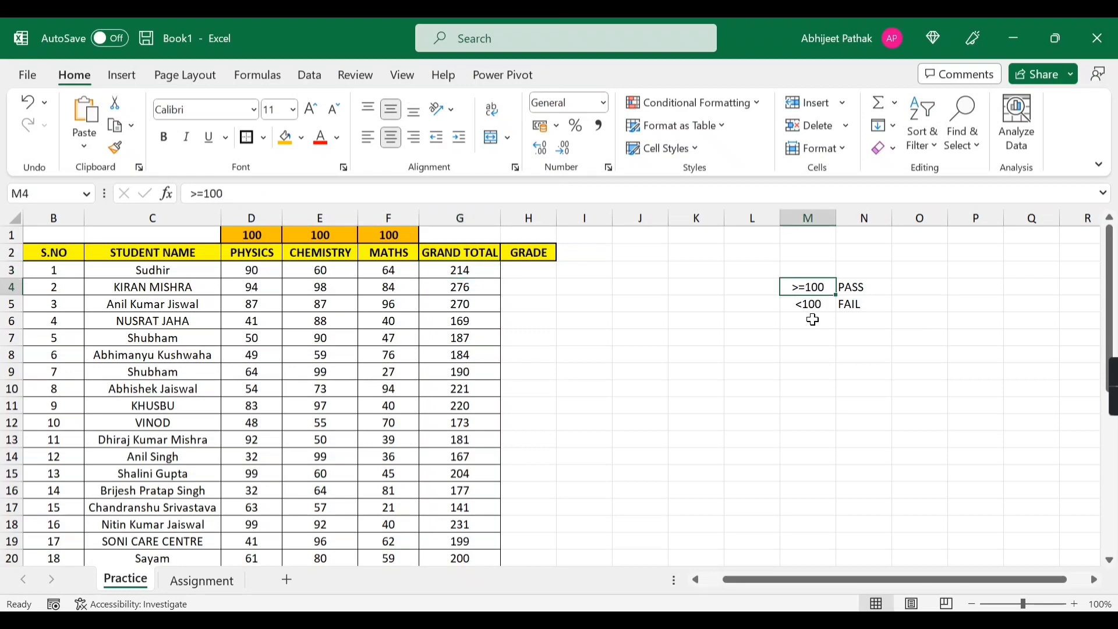
click(849, 287)
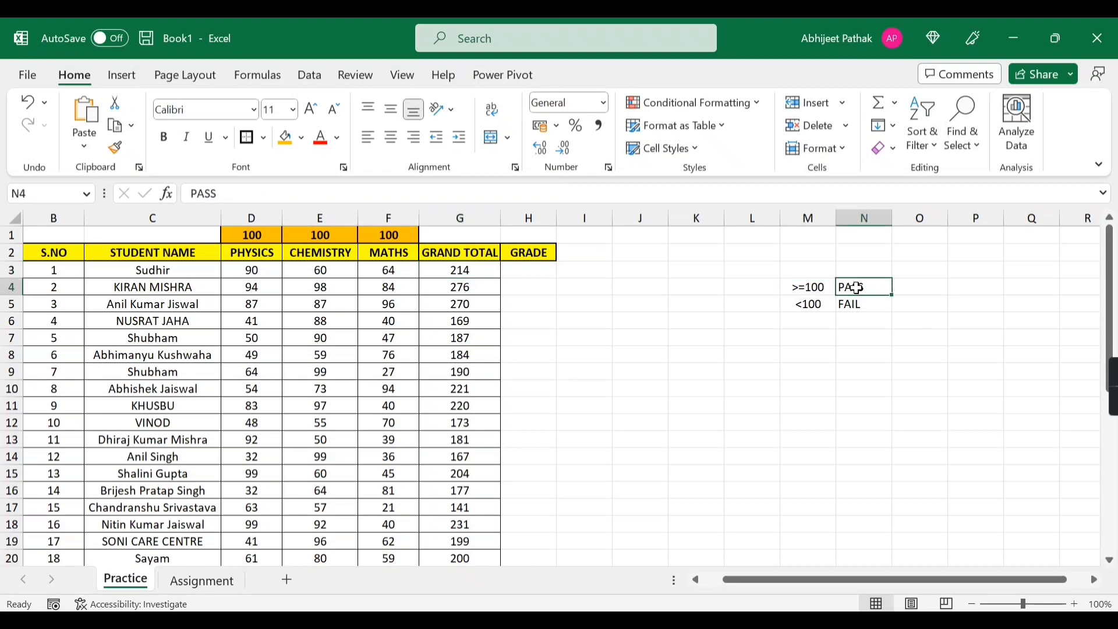
click(819, 287)
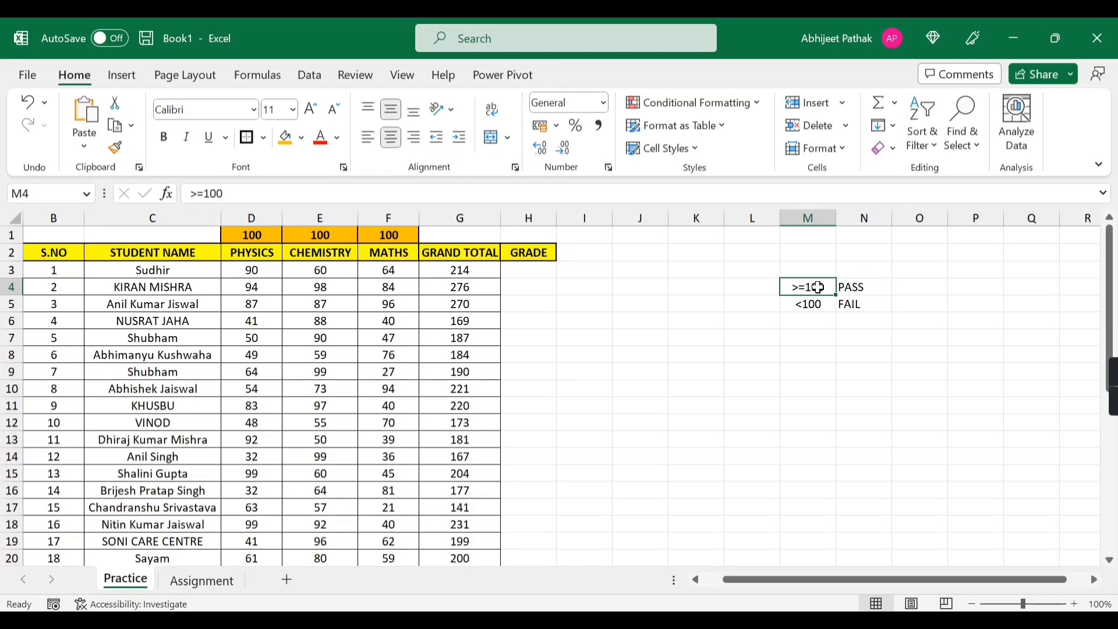
click(849, 304)
click(551, 269)
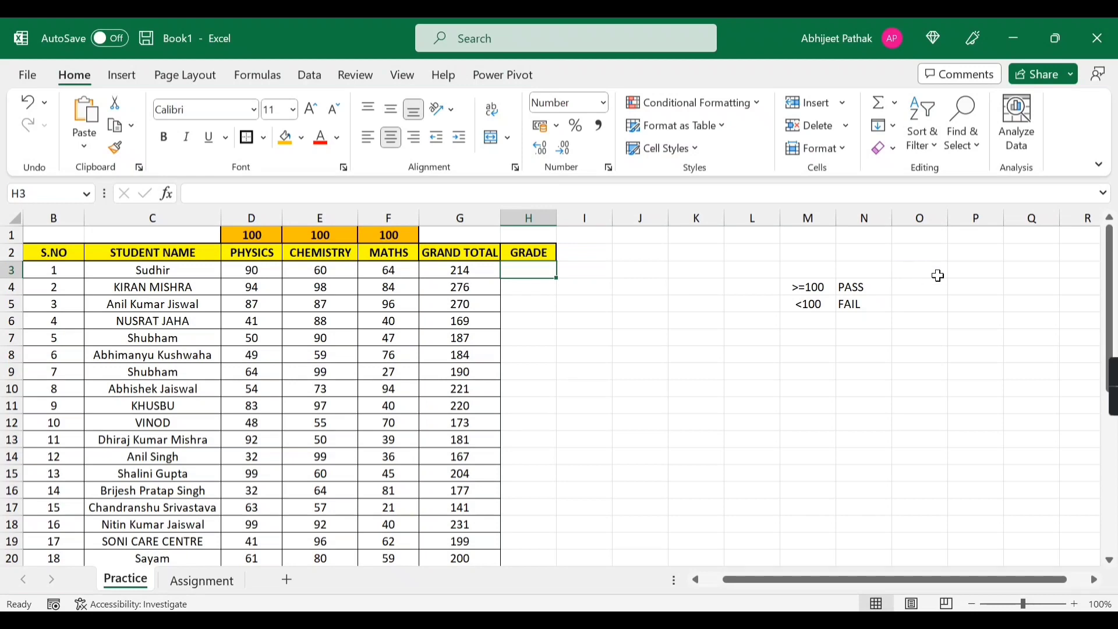
click(484, 274)
click(529, 271)
click(472, 271)
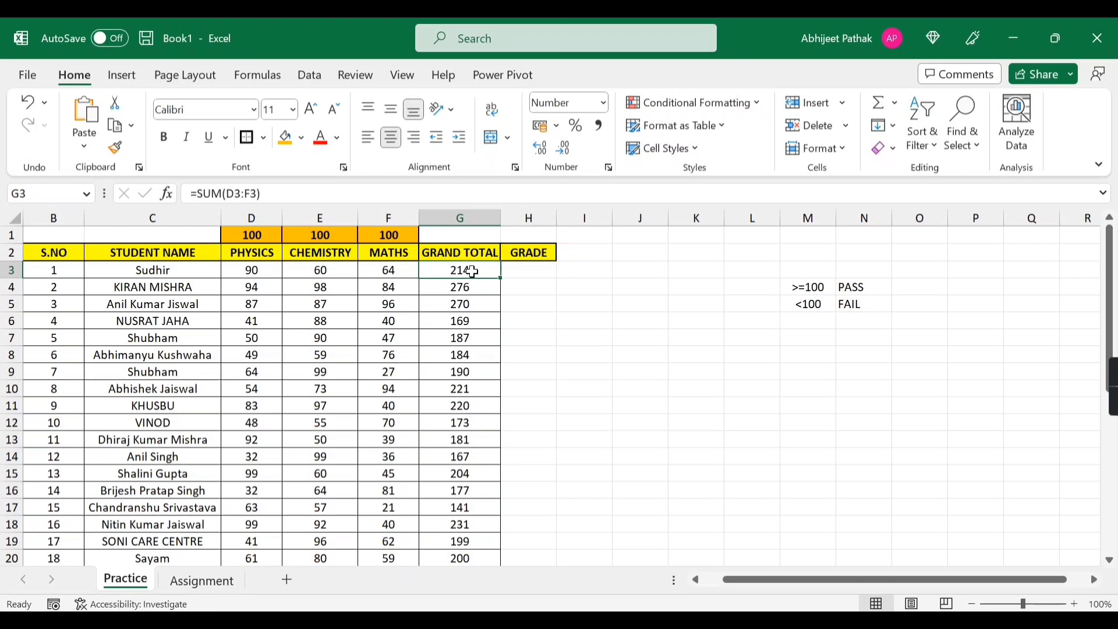
Enter PASS manually in H3 and H4, and continue down the GRADE column to H38.
click(516, 272)
text(PASS)
key(Return)
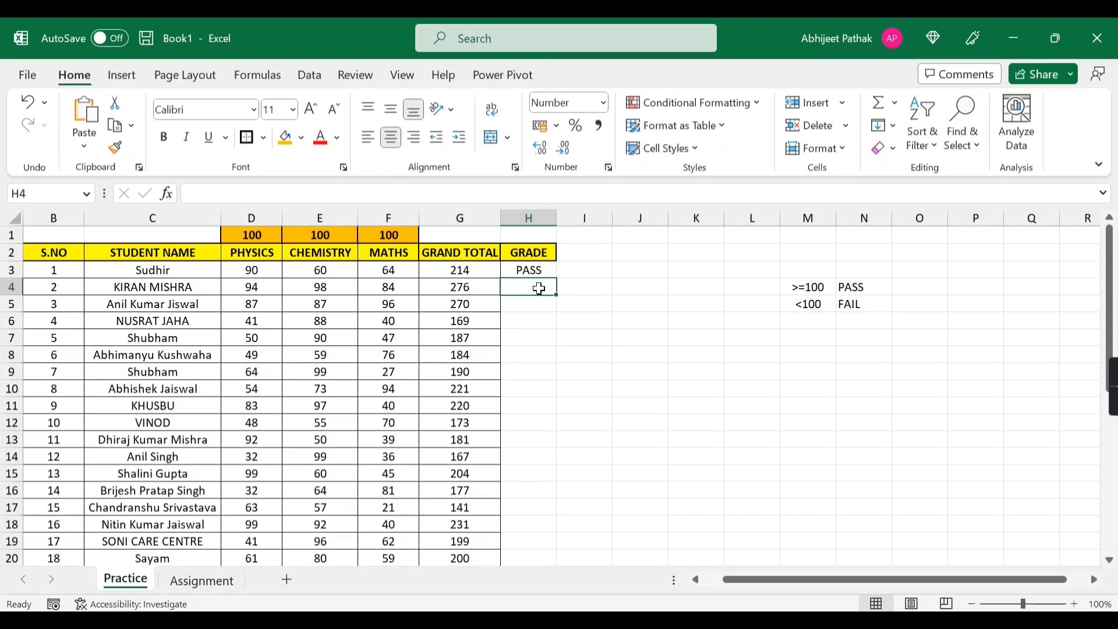
text(PAS)
key(Return)
key(Return)
key(Return)
key(Return)
key(Return)
key(Return)
key(Return)
key(Return)
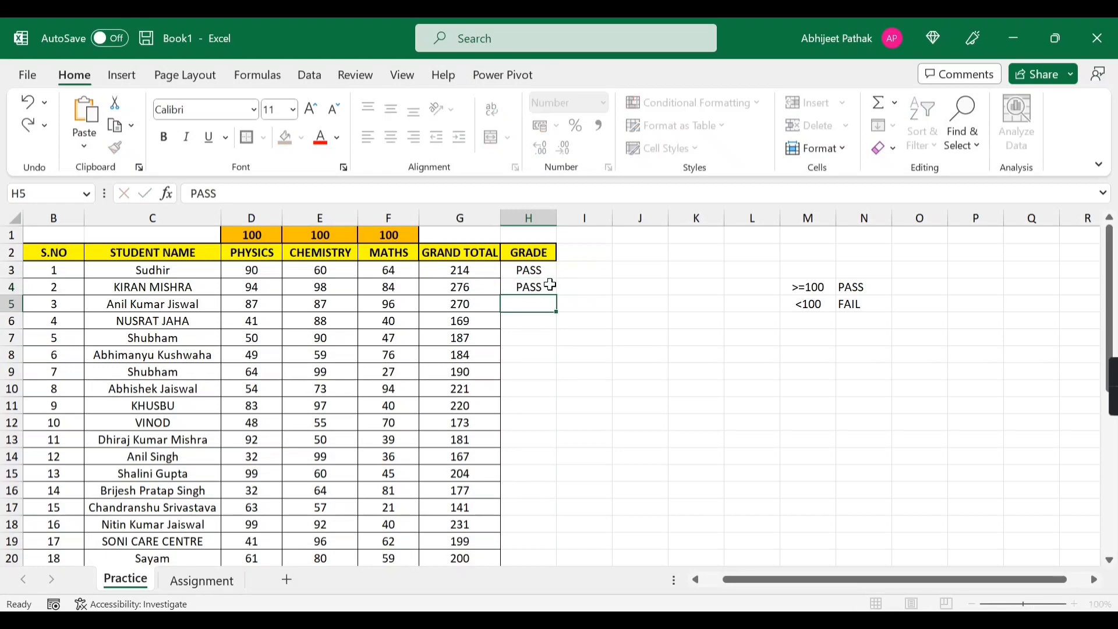
key(Return)
key(Return)
key(Return)
key(Return)
key(Return)
key(Return)
key(Return)
key(Return)
key(Return)
key(Return)
key(Return)
key(Return)
key(Return)
key(Return)
key(Return)
key(Return)
key(Return)
key(Return)
key(Return)
key(Return)
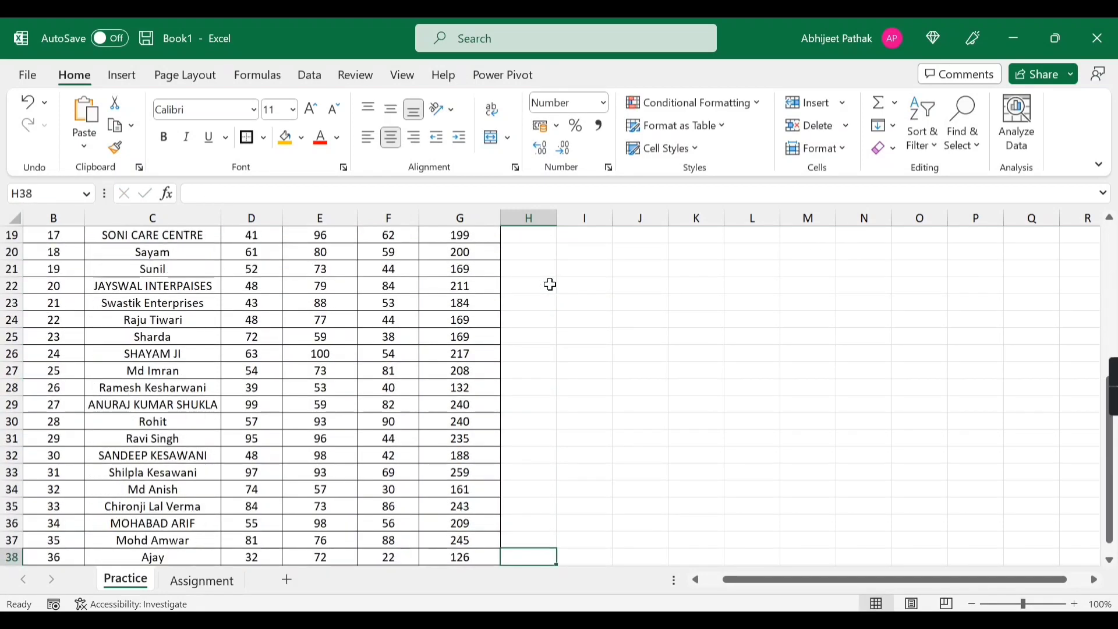
Delete the manually entered PASS grades from H3:H4.
scroll(551, 285, up, 11)
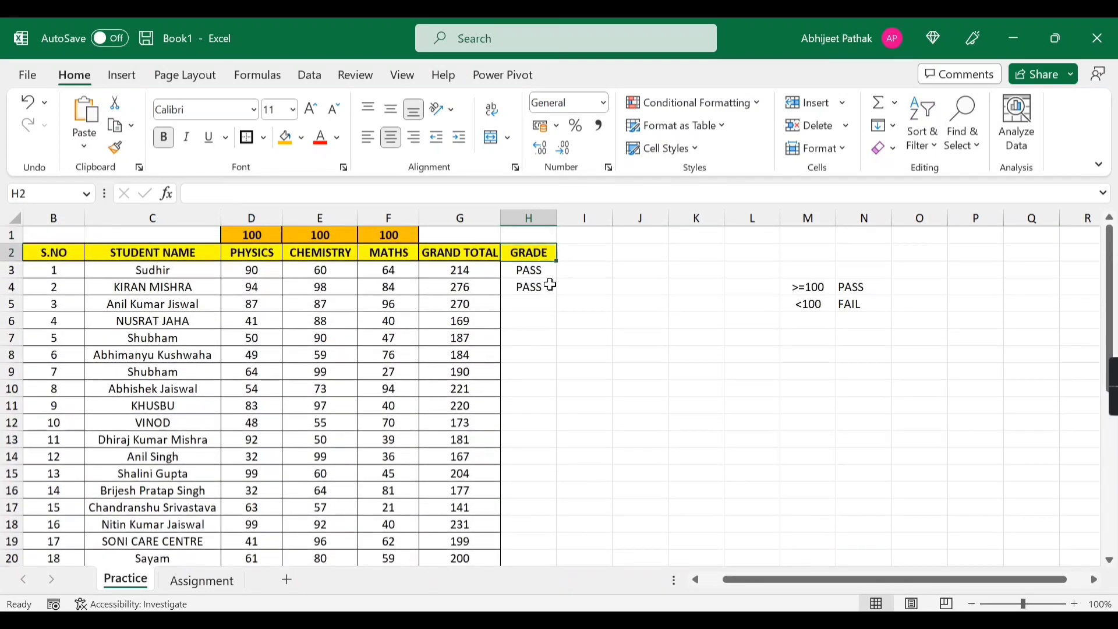
click(551, 285)
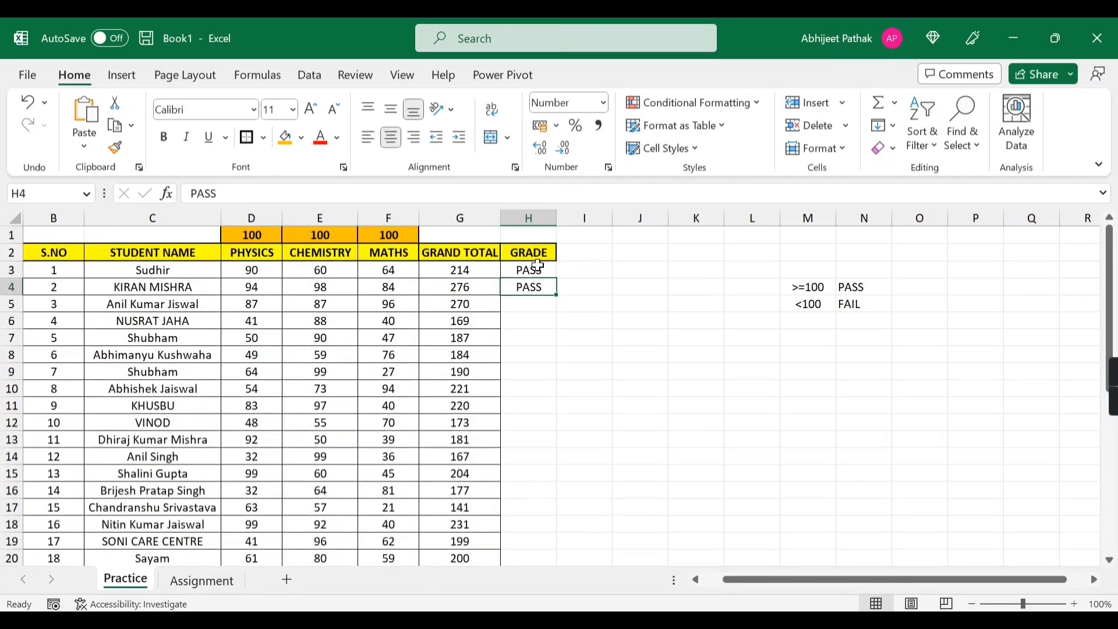
drag(529, 270, 541, 287)
key(Delete)
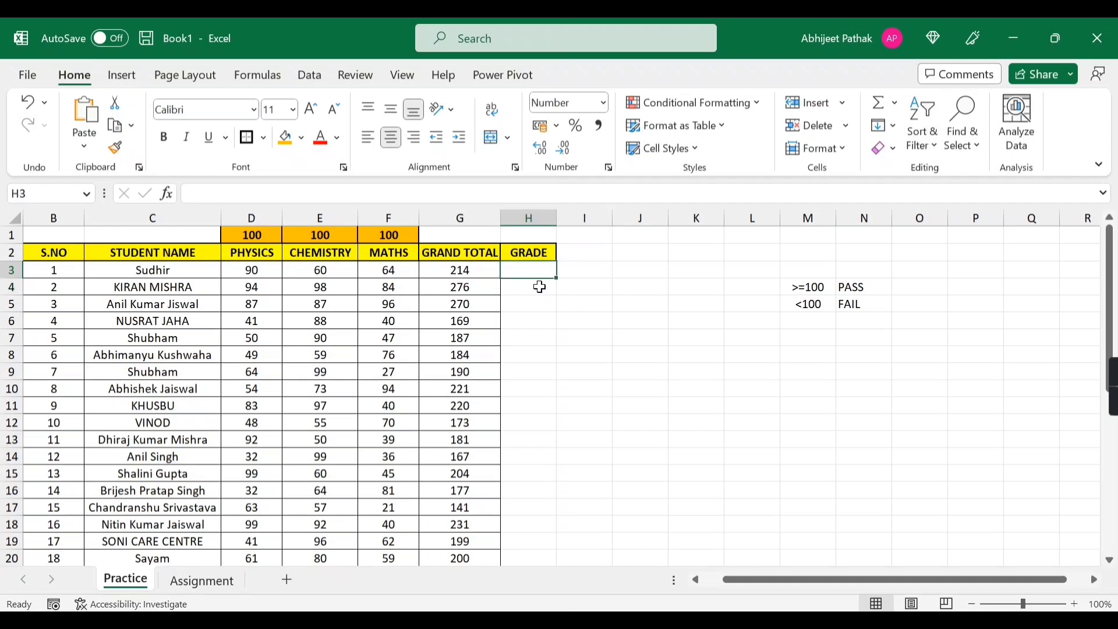
Enter the formula =IF(G3>=100,"PASS","FAIL") in H3 to grade the first student.
text(=IF)
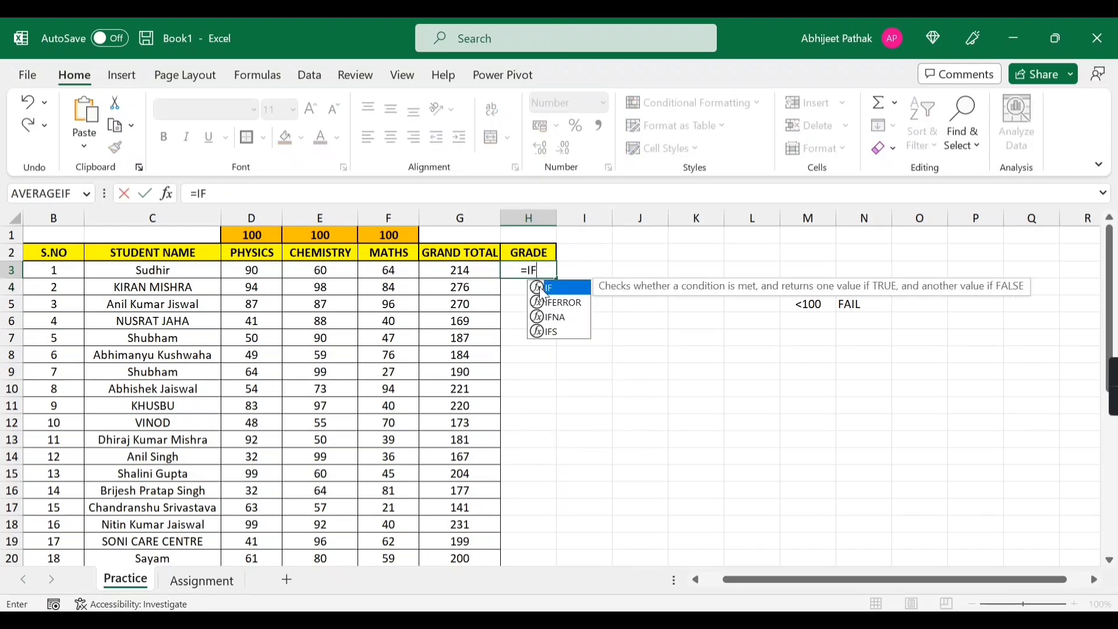
text(()
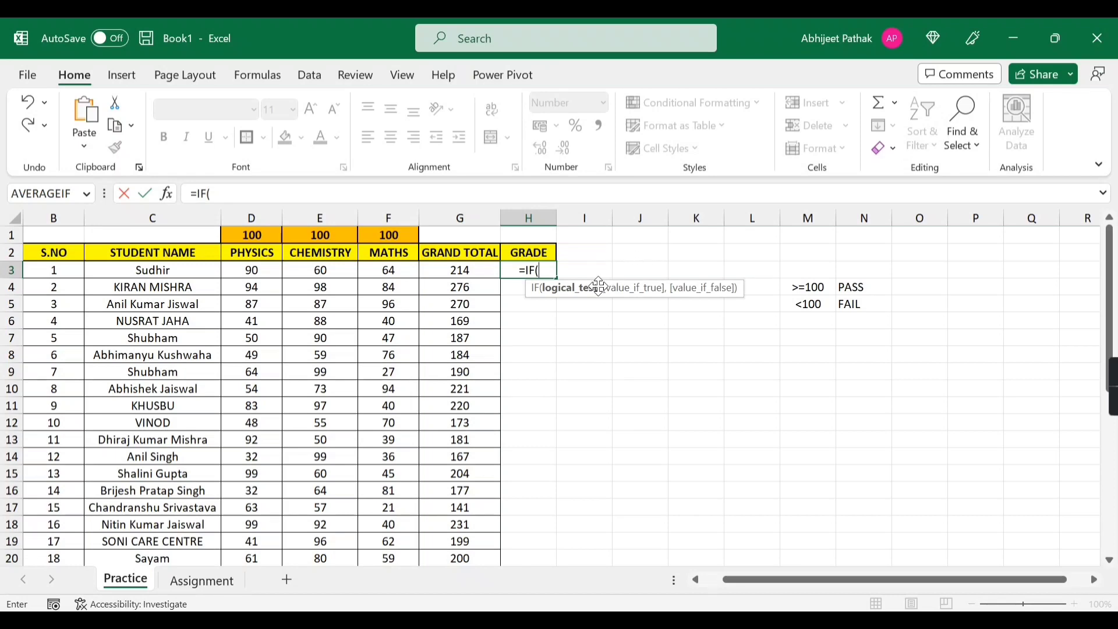
click(466, 272)
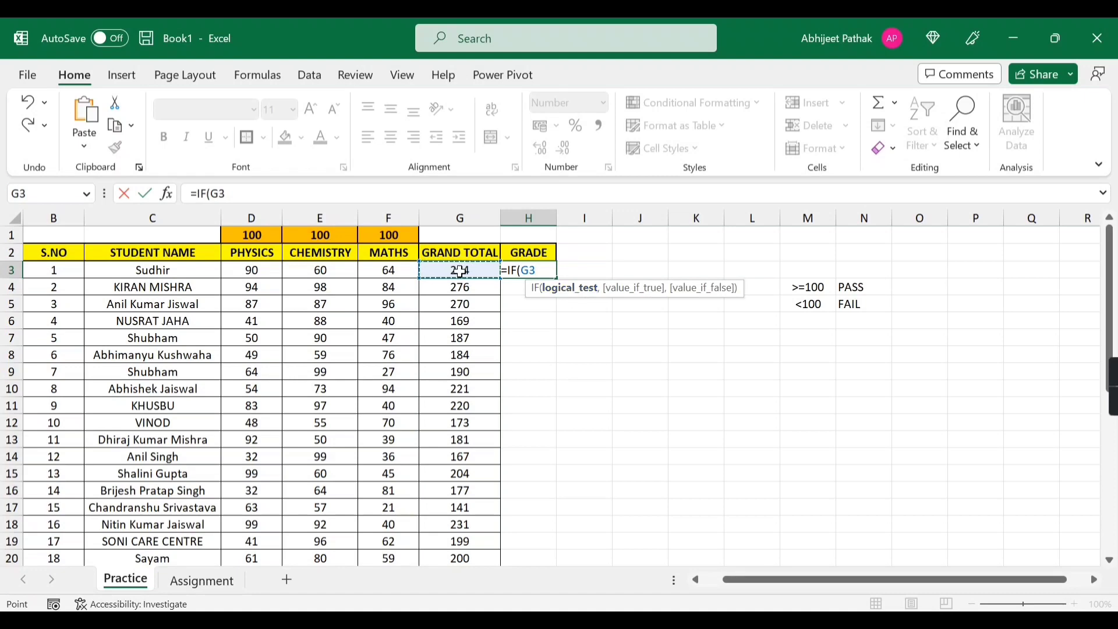
text(>)
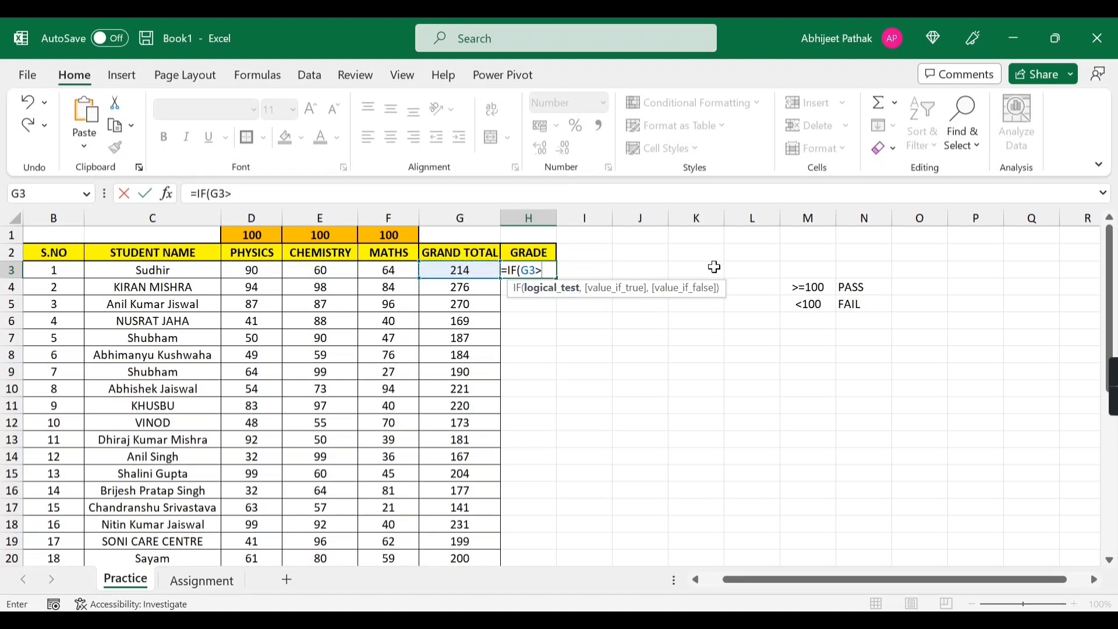
text(=100)
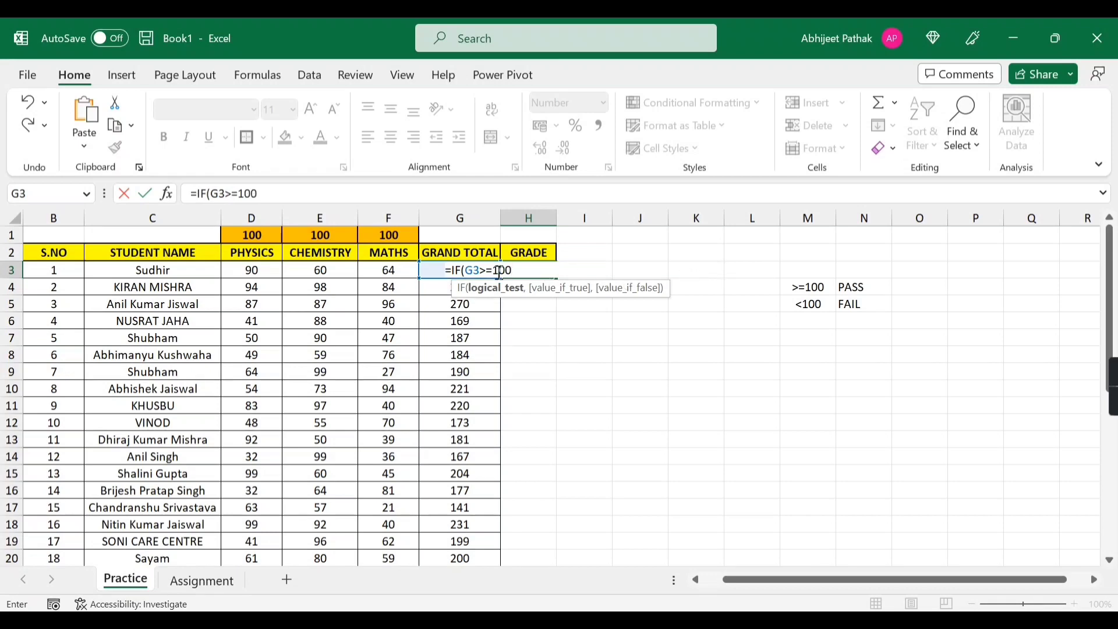
text(,)
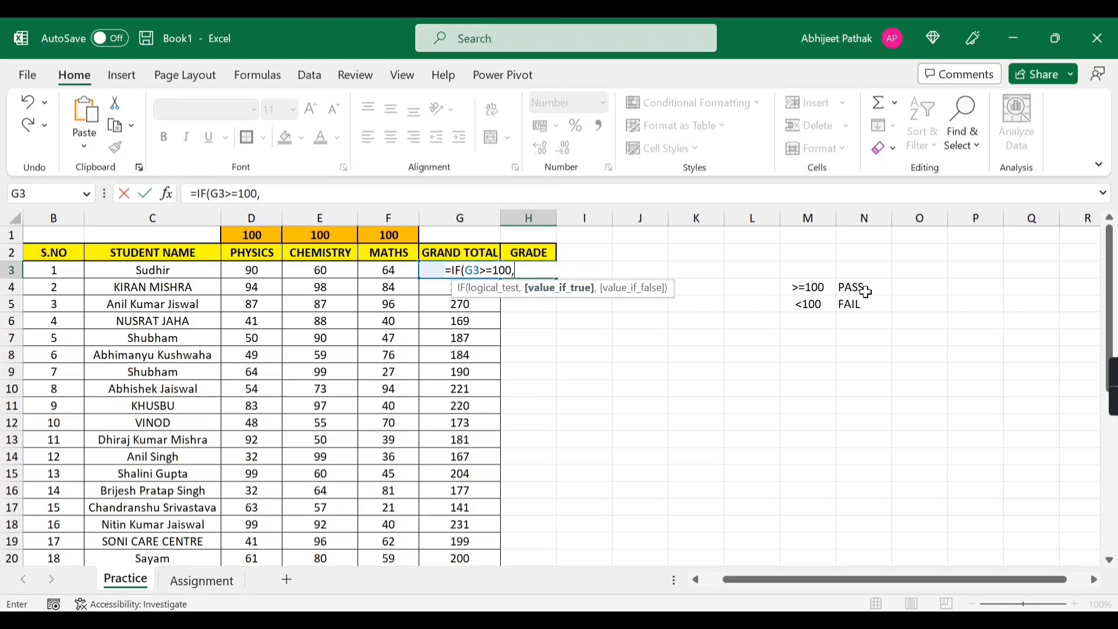
text("PASS",)
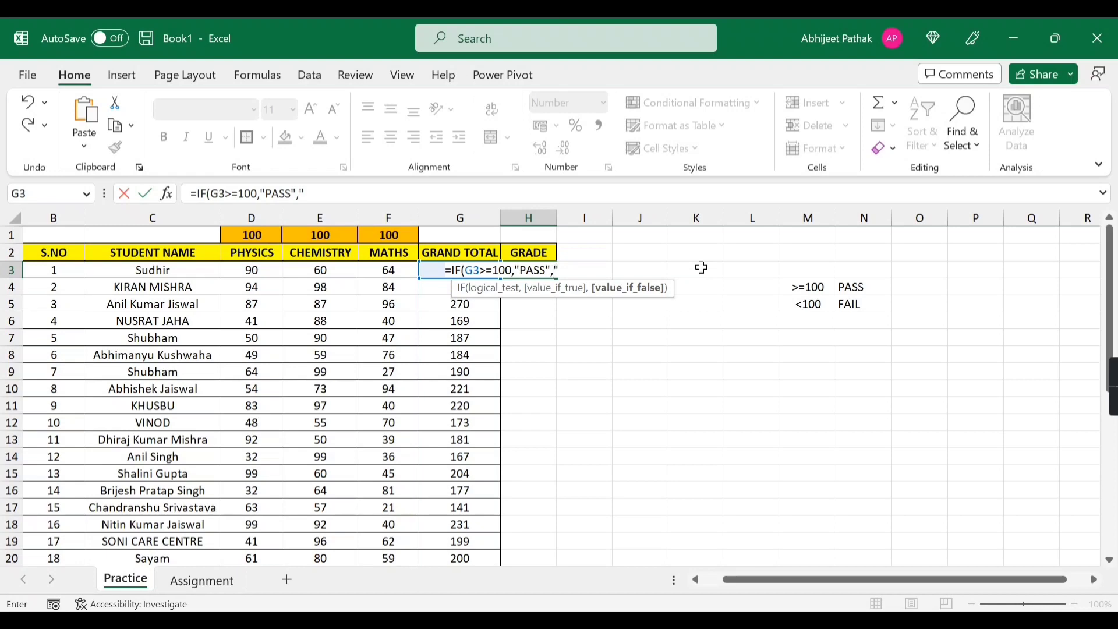
text("FAIL"))
key(Return)
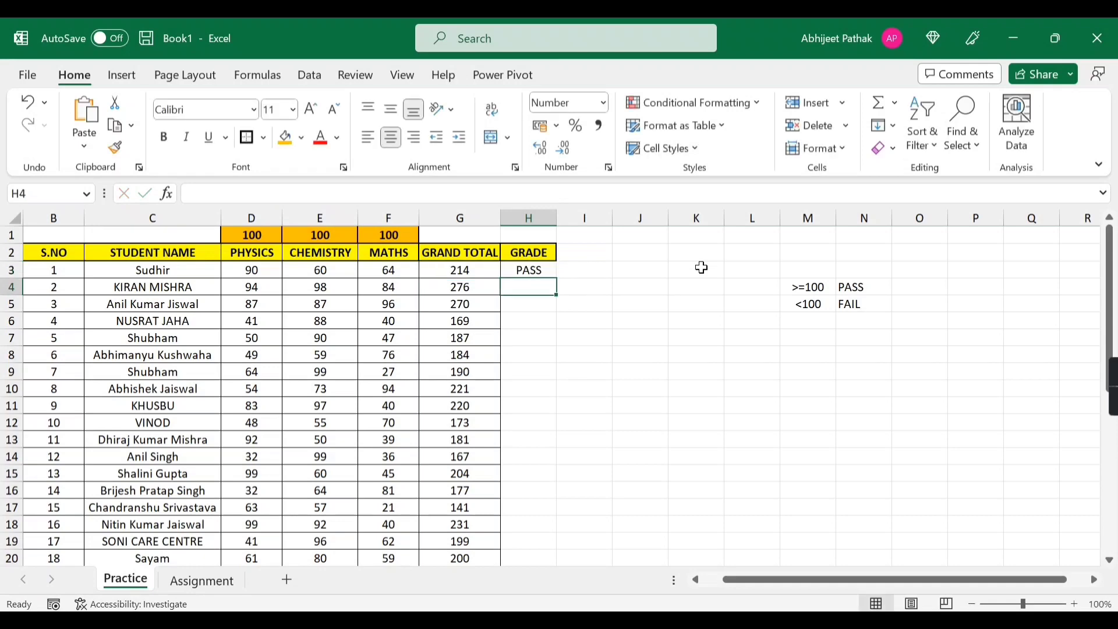
Fill the IF formula in H3 down the GRADE column to H39 and return to G3.
click(529, 270)
double_click(558, 279)
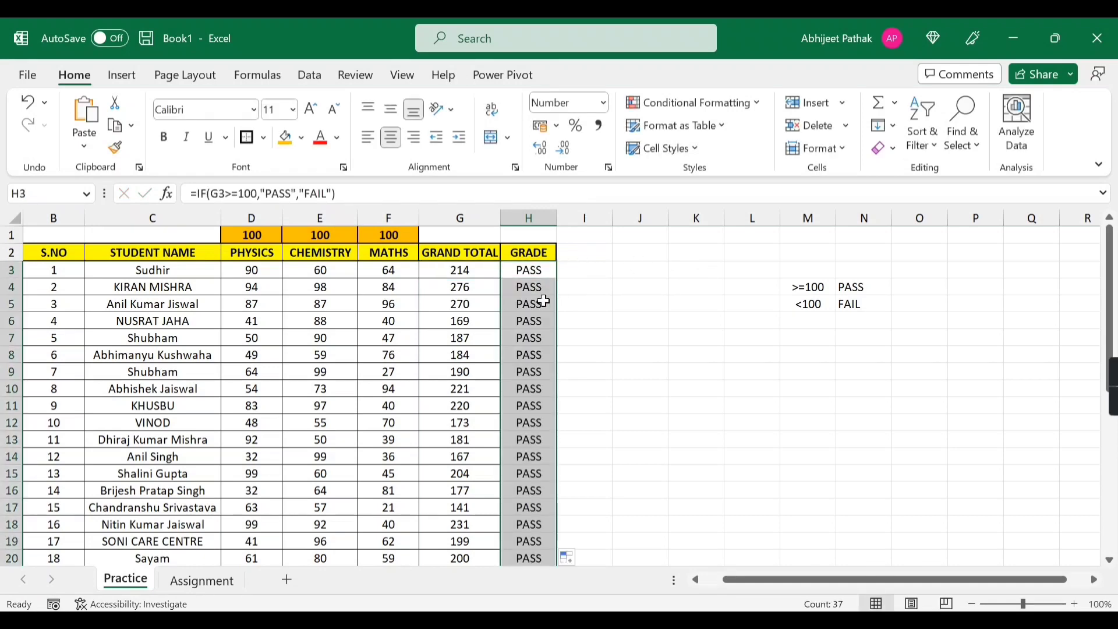
click(486, 274)
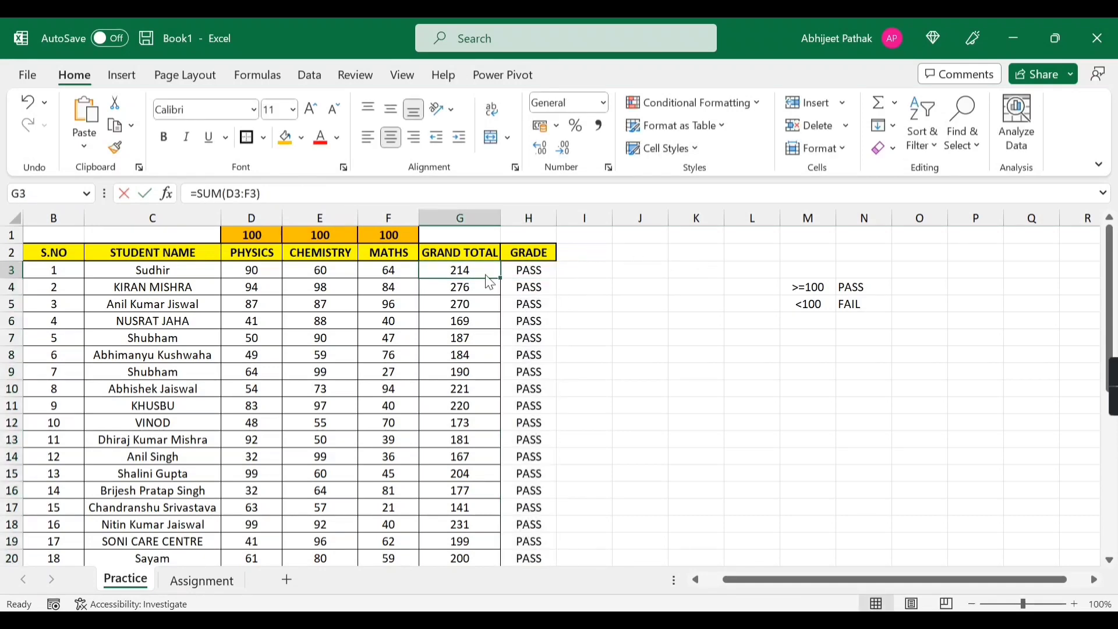
Test the grade formula by entering 99 and then 100 as the first student's grand total in G3.
text(99)
key(Tab)
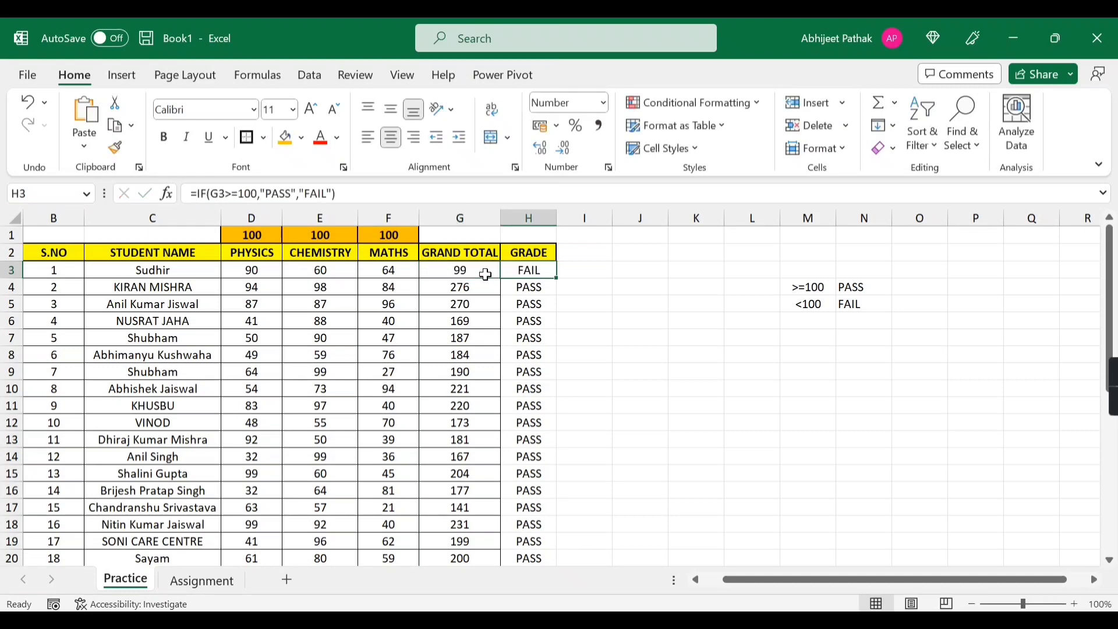
click(486, 275)
text(100)
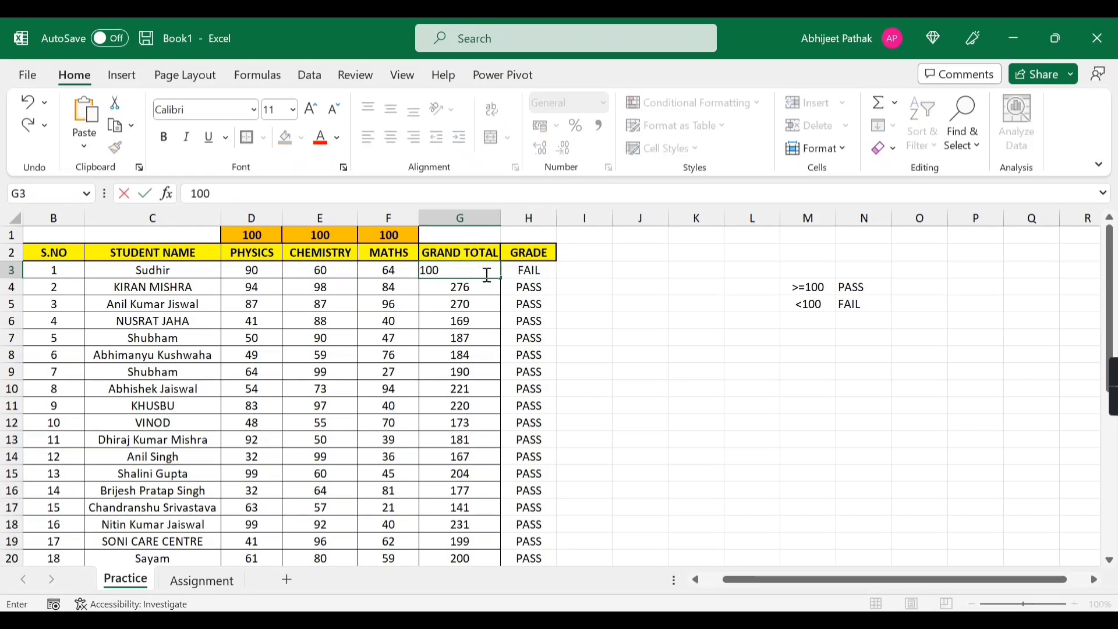
key(Tab)
click(486, 275)
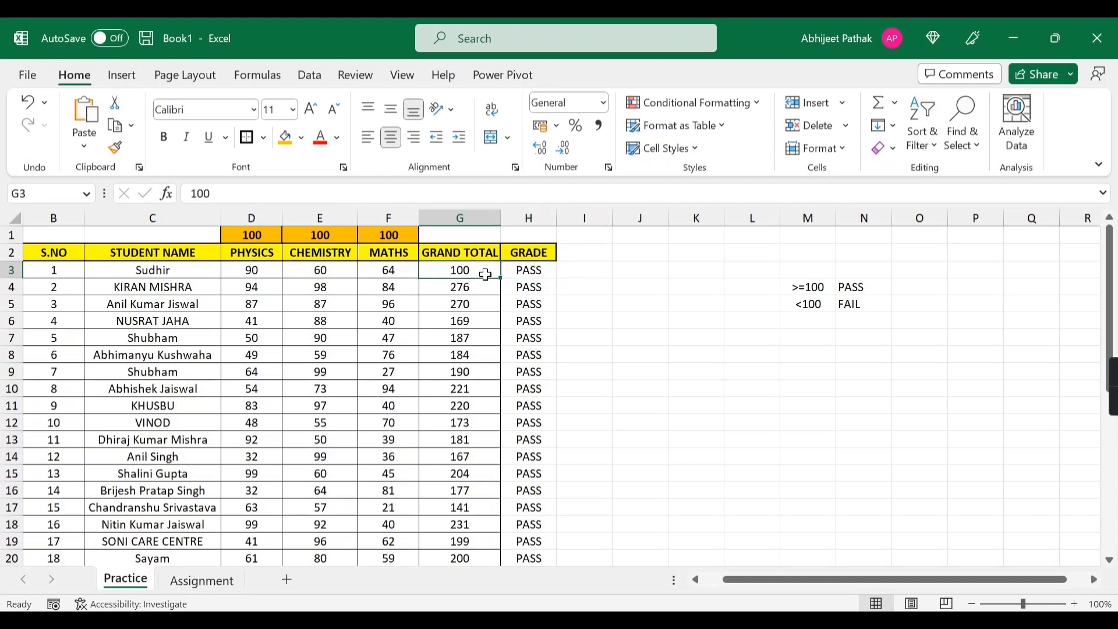
Evaluate the logical test G3>=100 inside the H3 formula for a total of 100, leaving the formula intact.
click(527, 271)
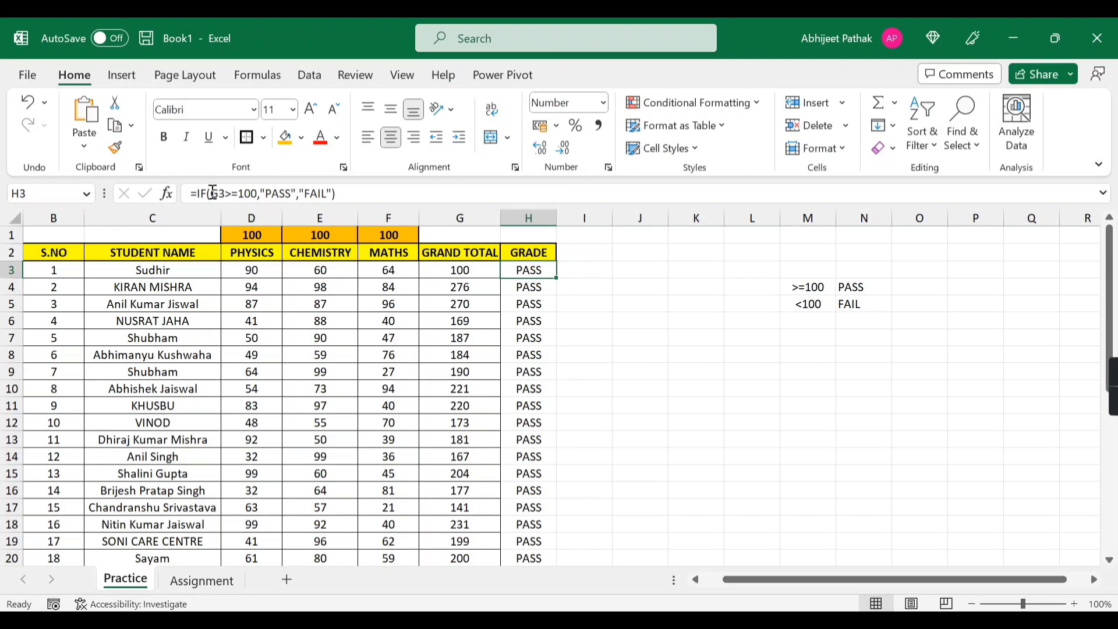
drag(211, 194, 258, 196)
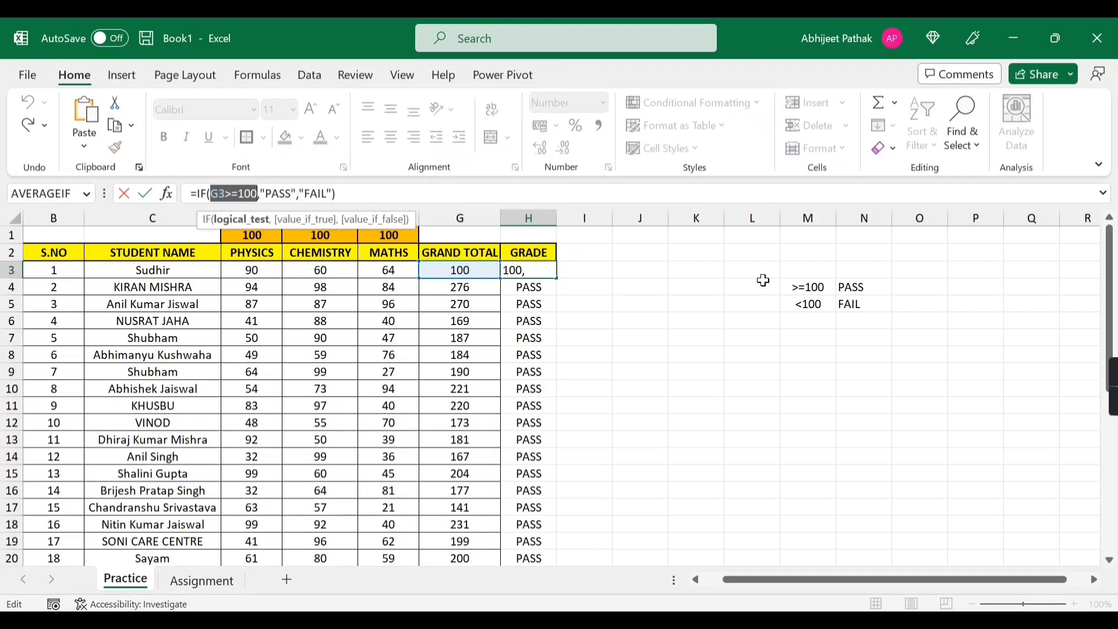
key(F9)
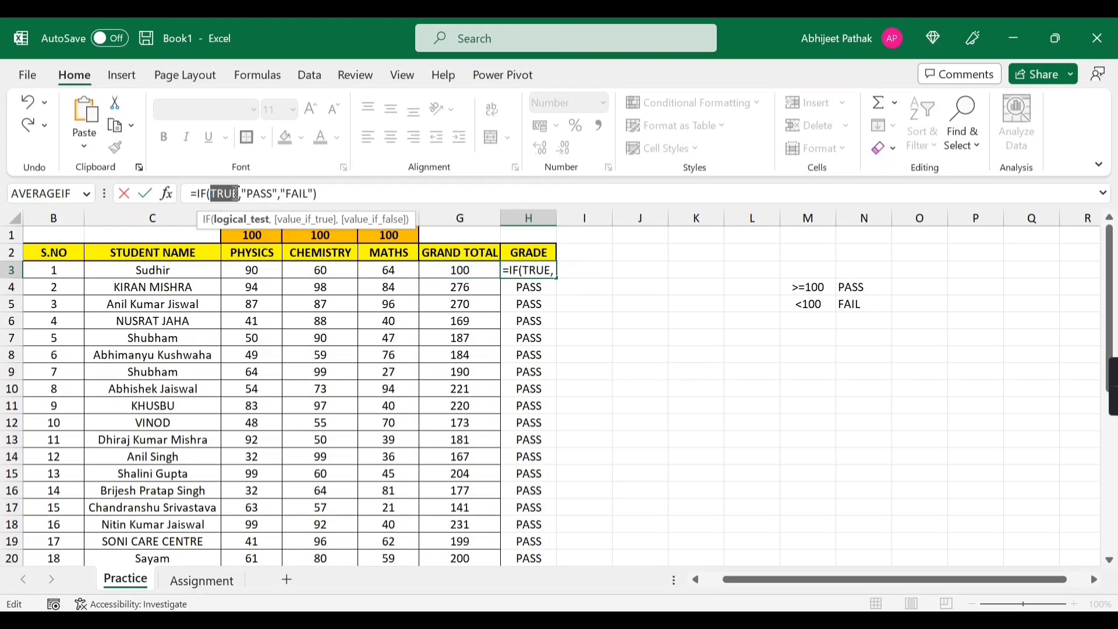
click(260, 194)
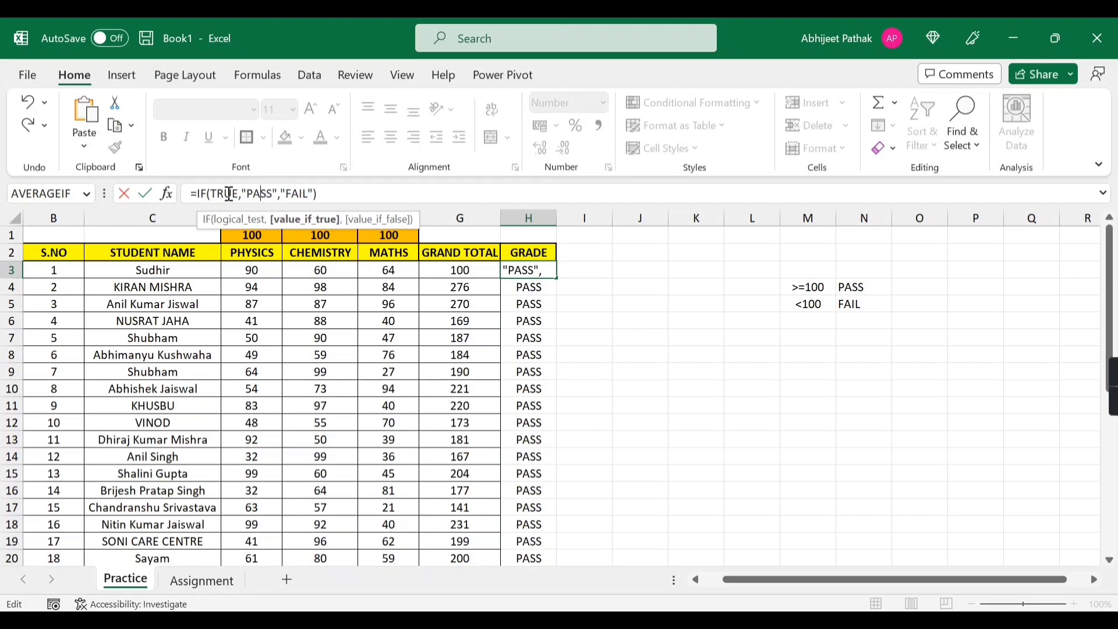
key(Escape)
Set the first student's grand total in G3 to 98 to test the failing condition.
click(481, 270)
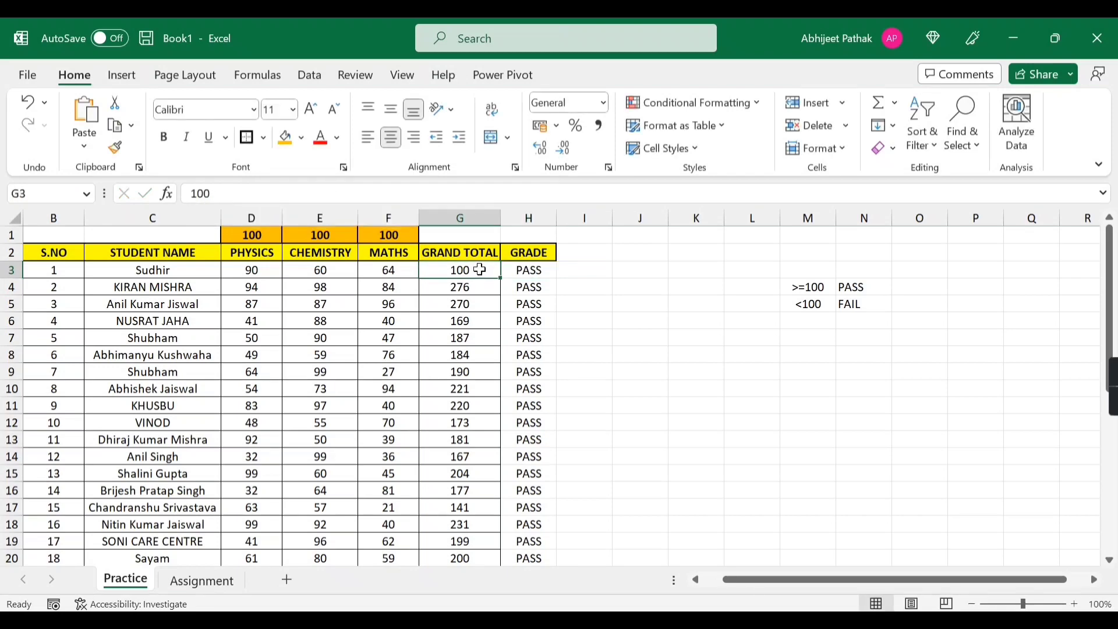
text(98)
key(Tab)
key(Left)
click(541, 273)
key(Left)
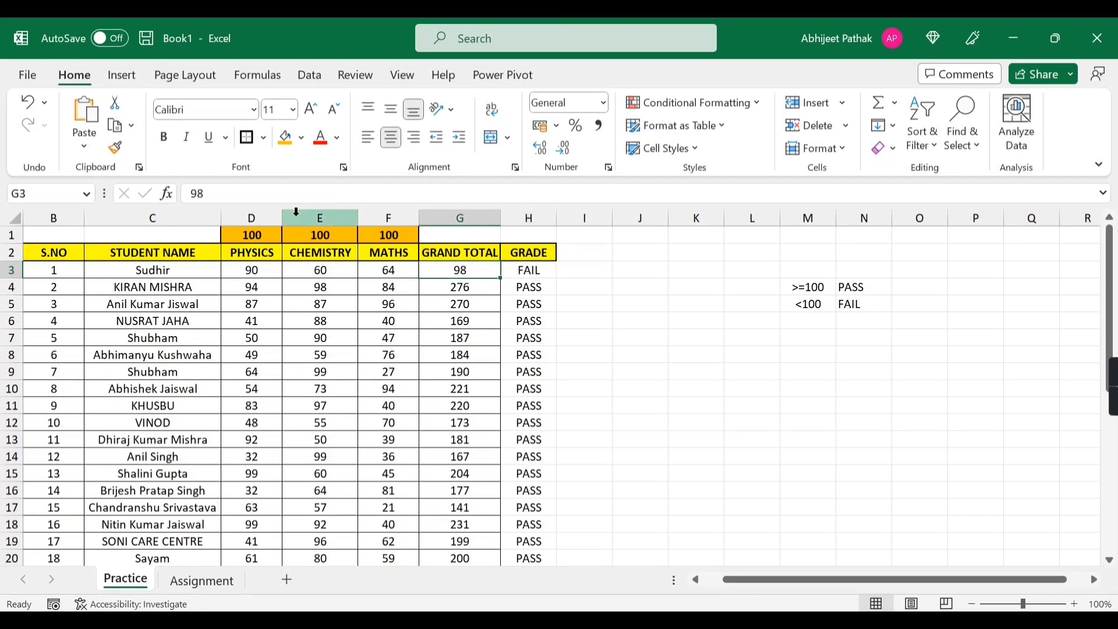
Re-evaluate the logical test in the H3 formula with the total of 98 and discard the edit.
click(545, 273)
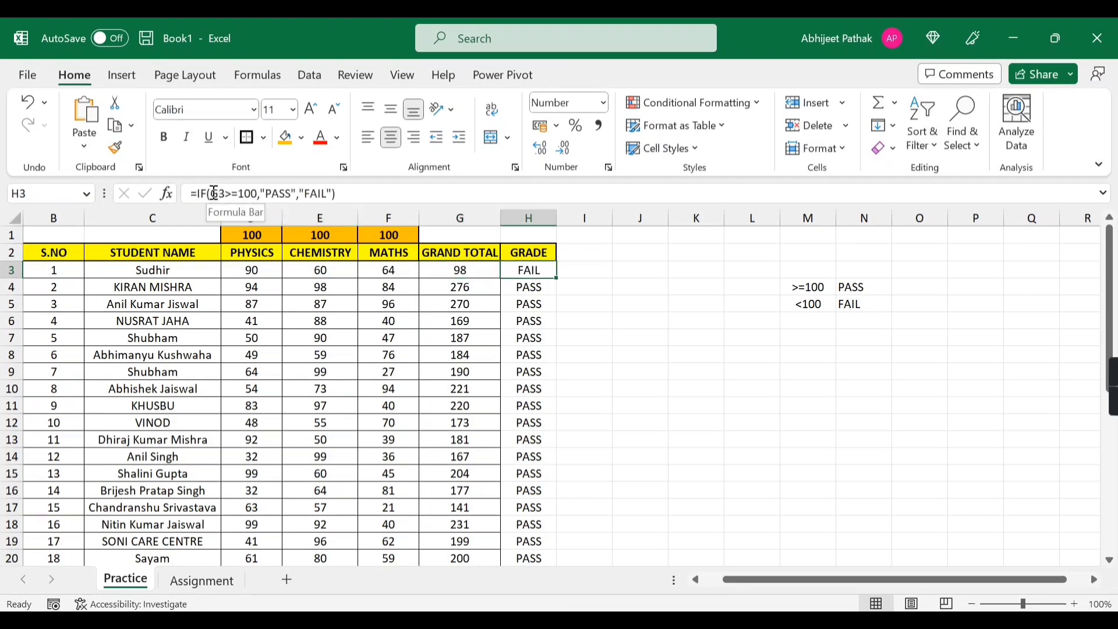
drag(213, 193, 259, 200)
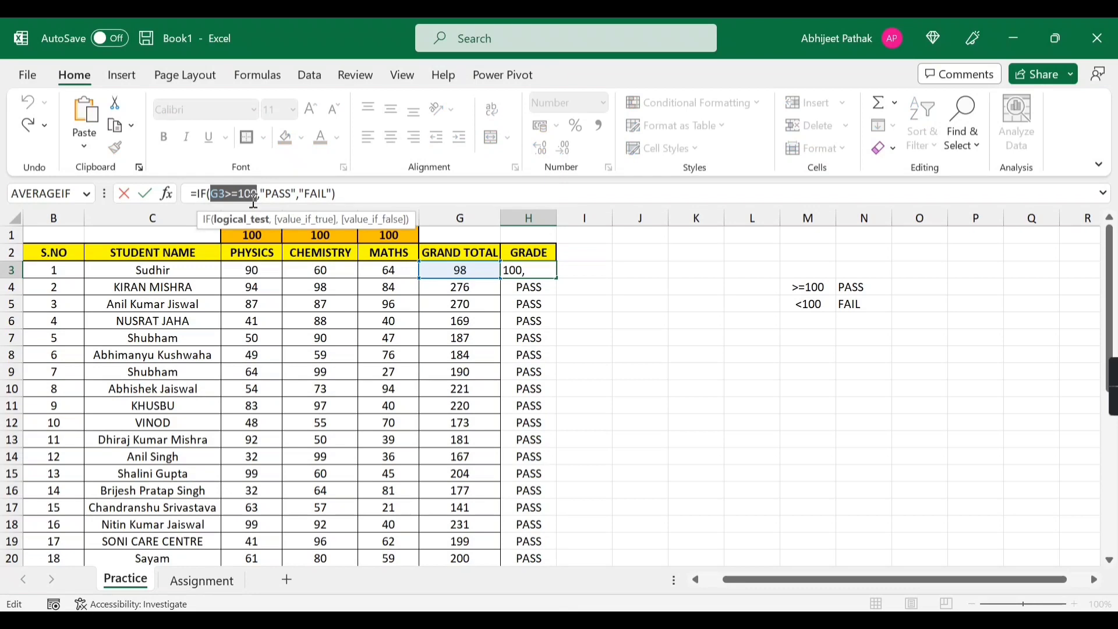
key(F9)
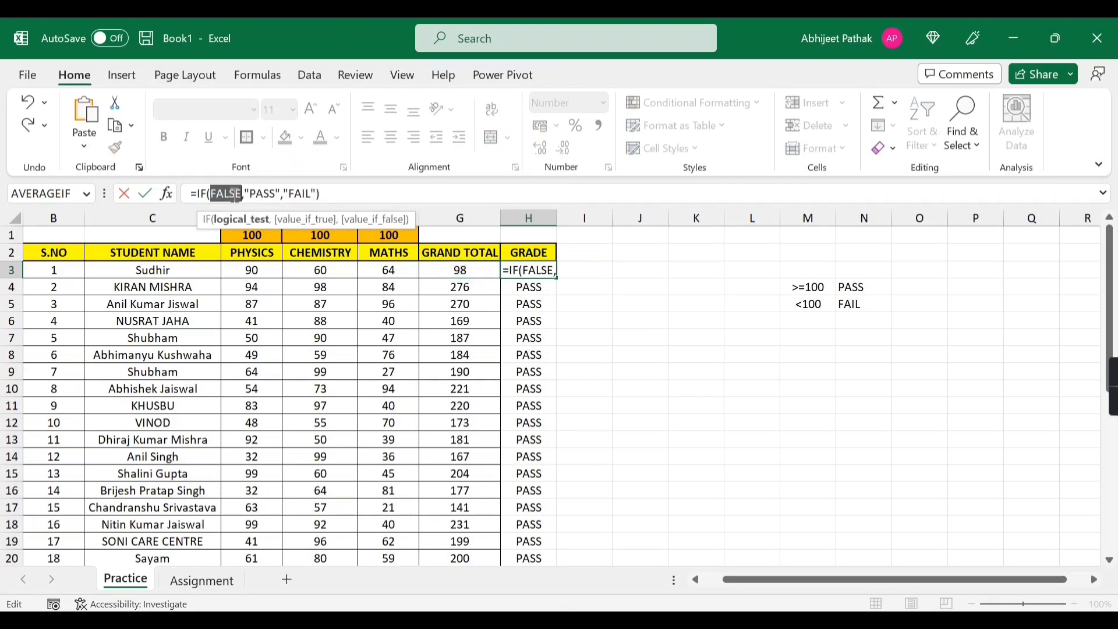
click(301, 194)
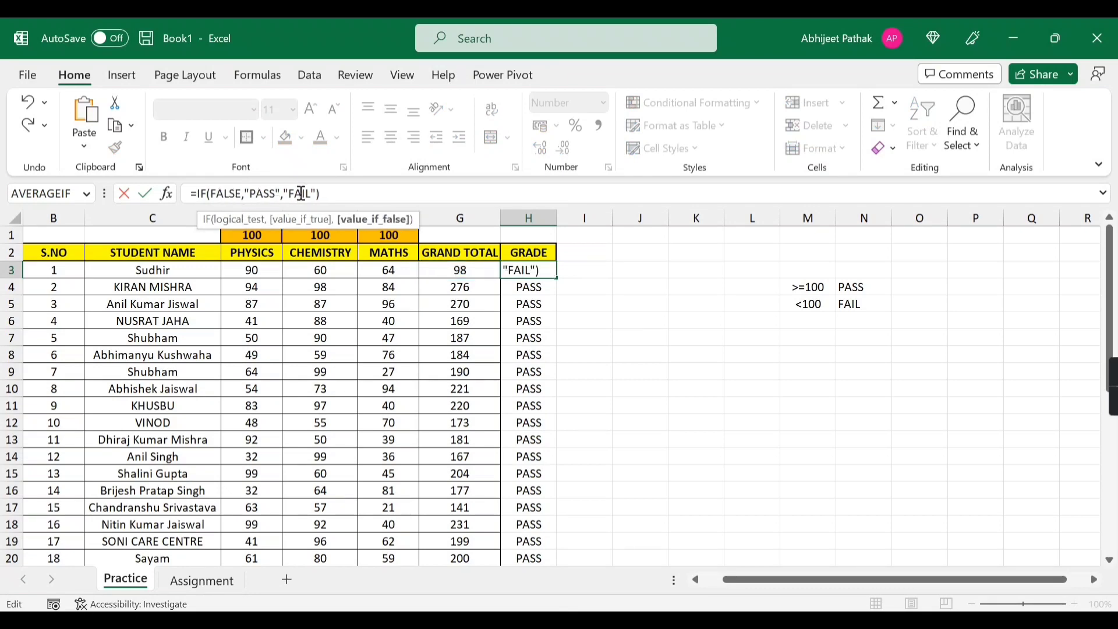
key(Escape)
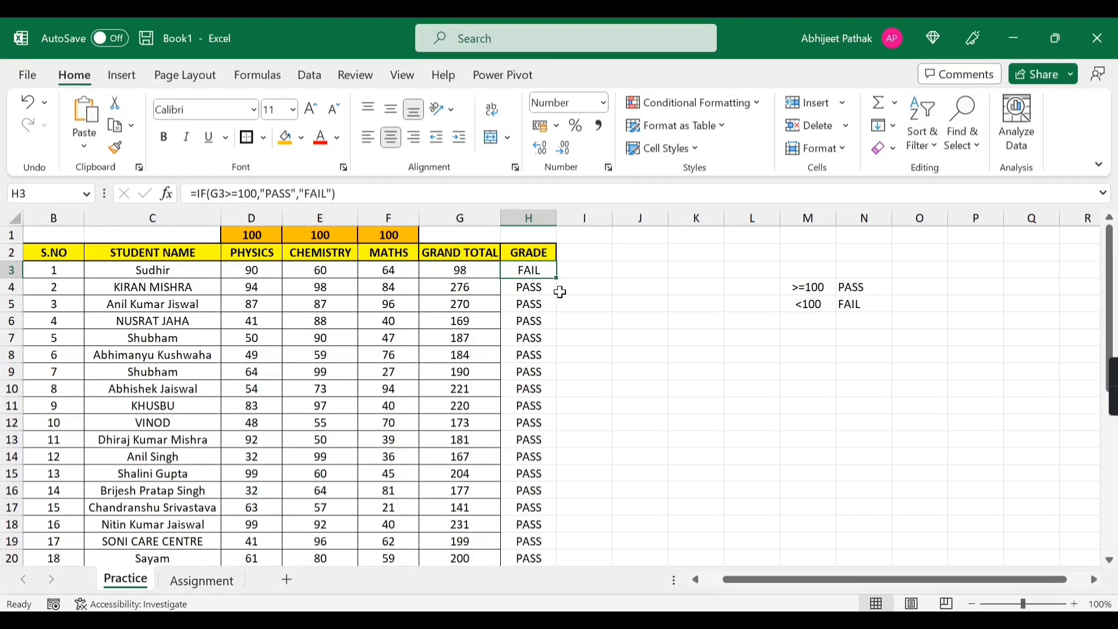
Switch to the Assignment sheet and examine the BUYING PRIZE and SELLING PRICE columns.
key(ctrl+Page_Down)
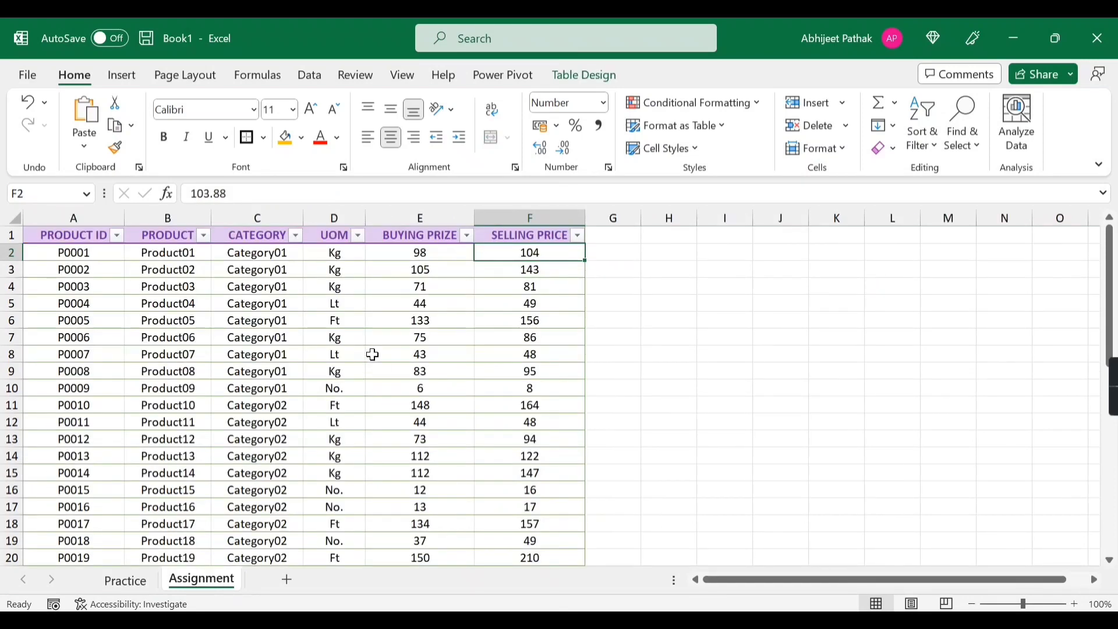
click(428, 269)
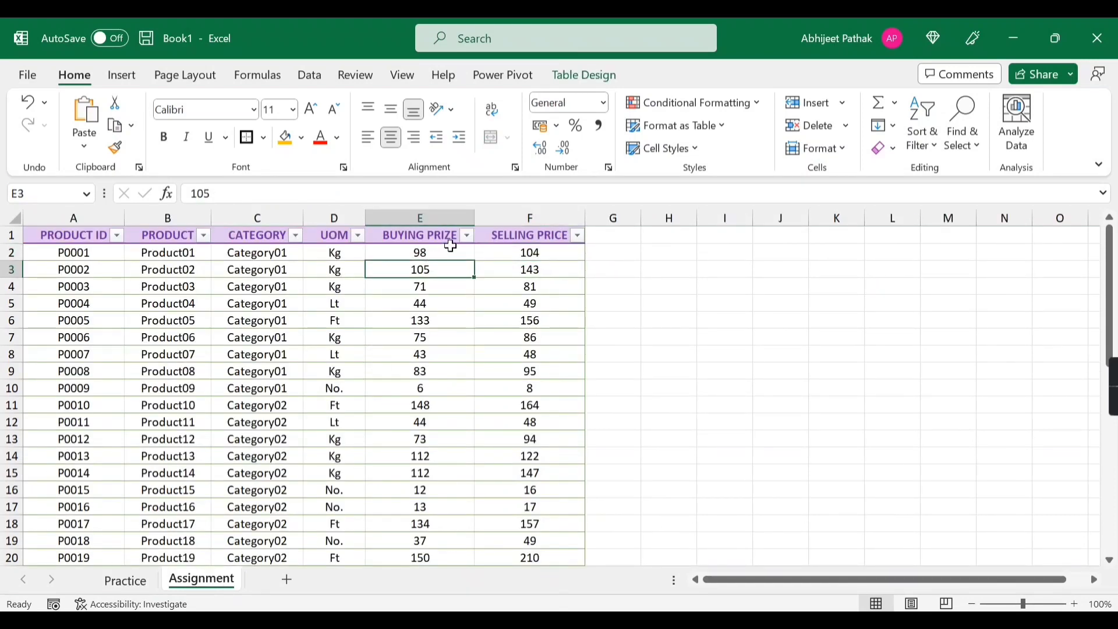
click(532, 256)
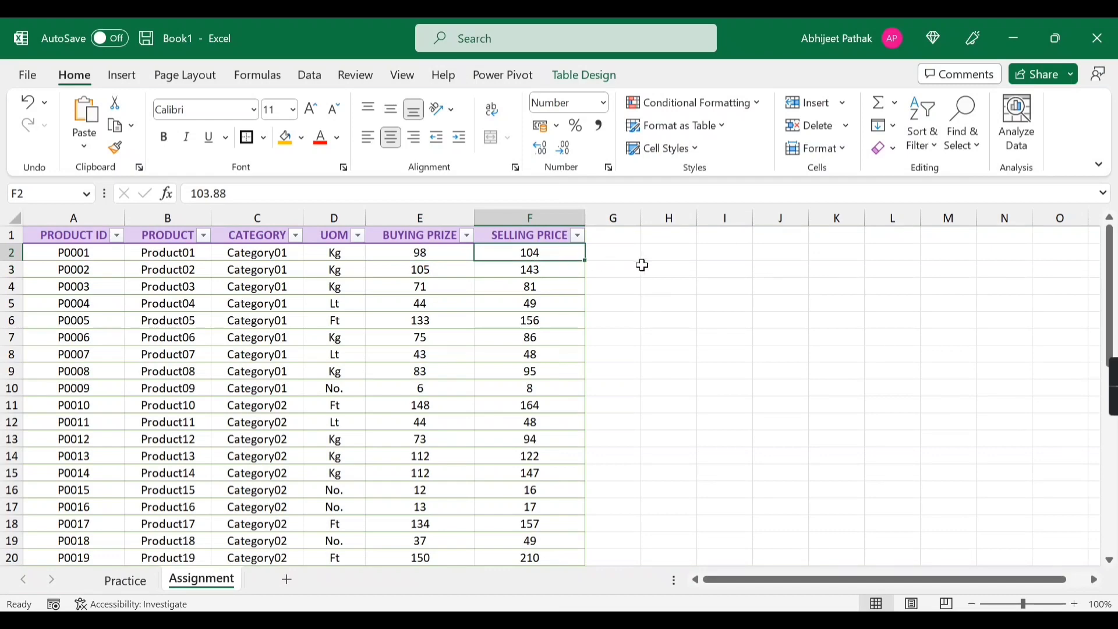
click(688, 259)
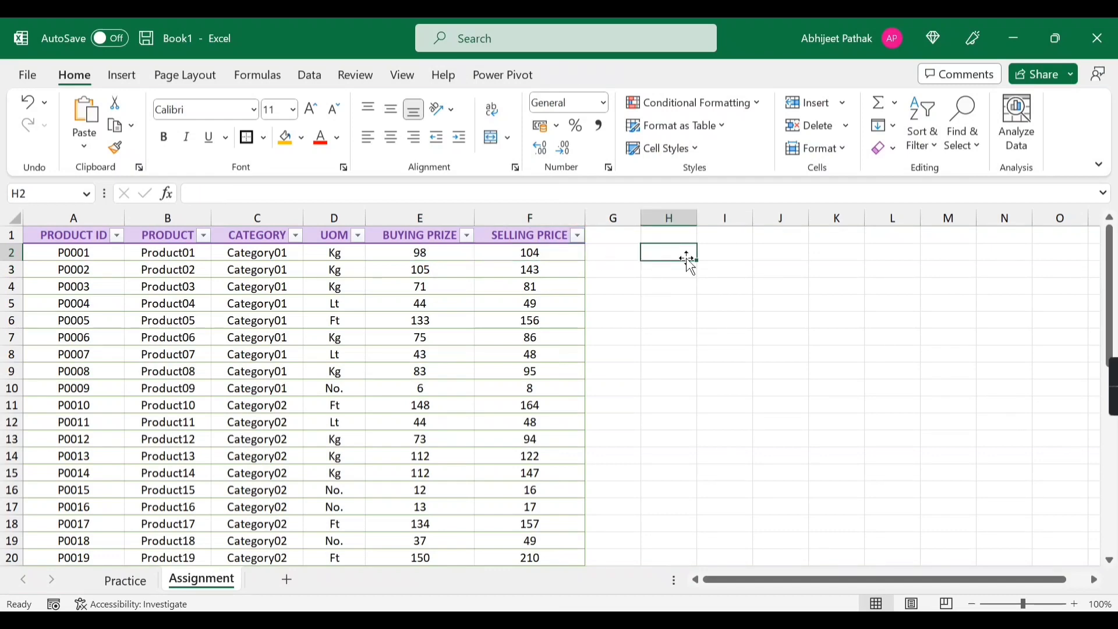
click(781, 255)
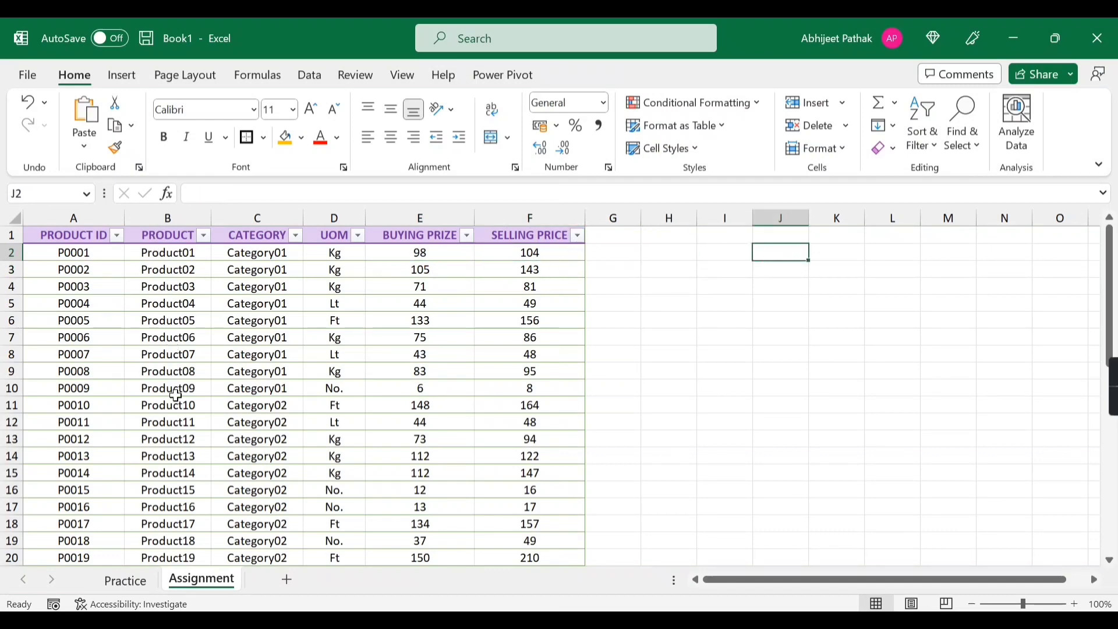
click(528, 207)
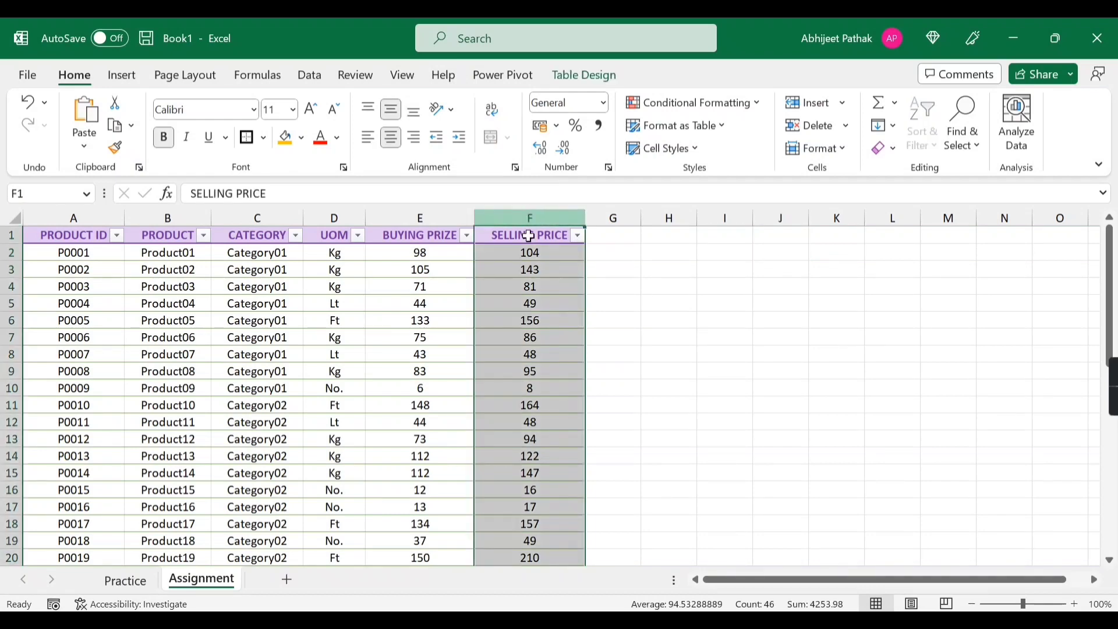
drag(529, 254, 529, 456)
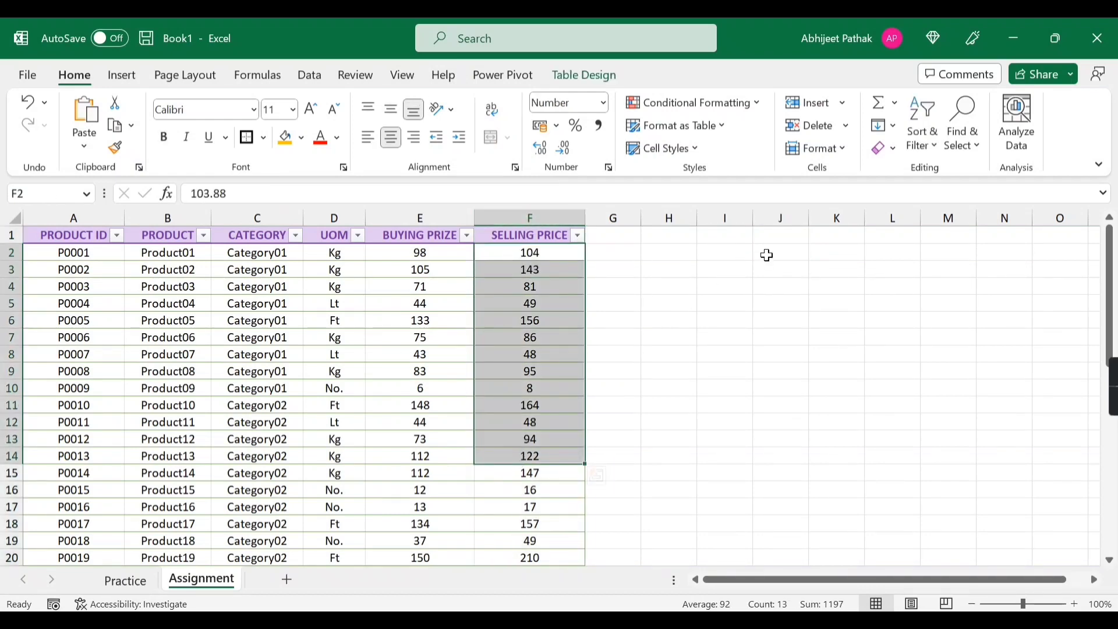
Enter the criterion >=150 in J2 with the label BEST SELLING PRICE in K2.
click(769, 256)
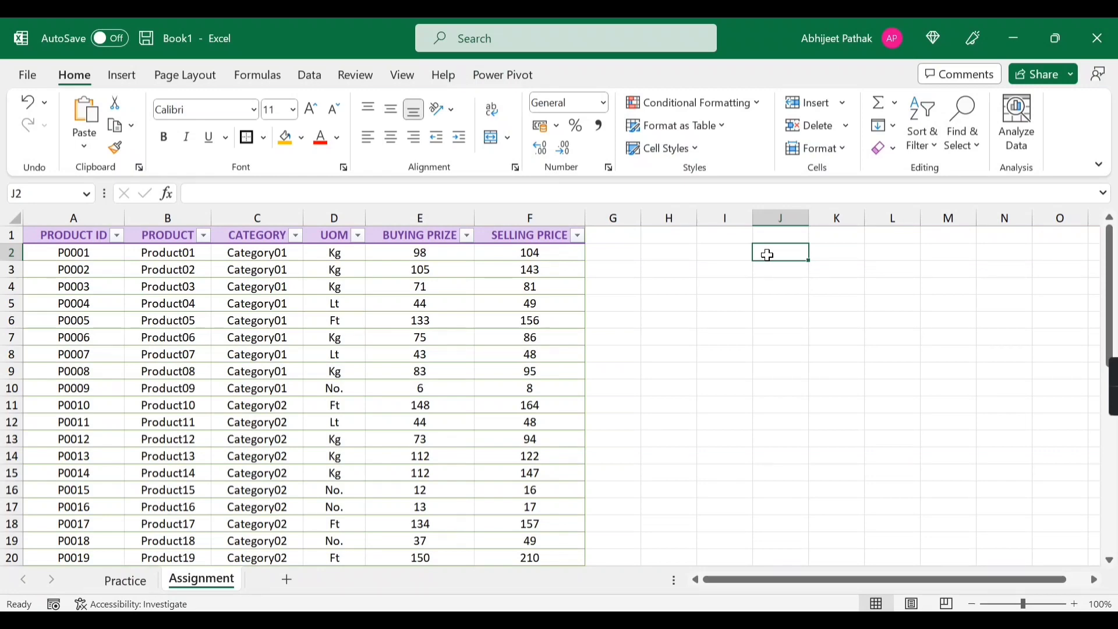
text(>)
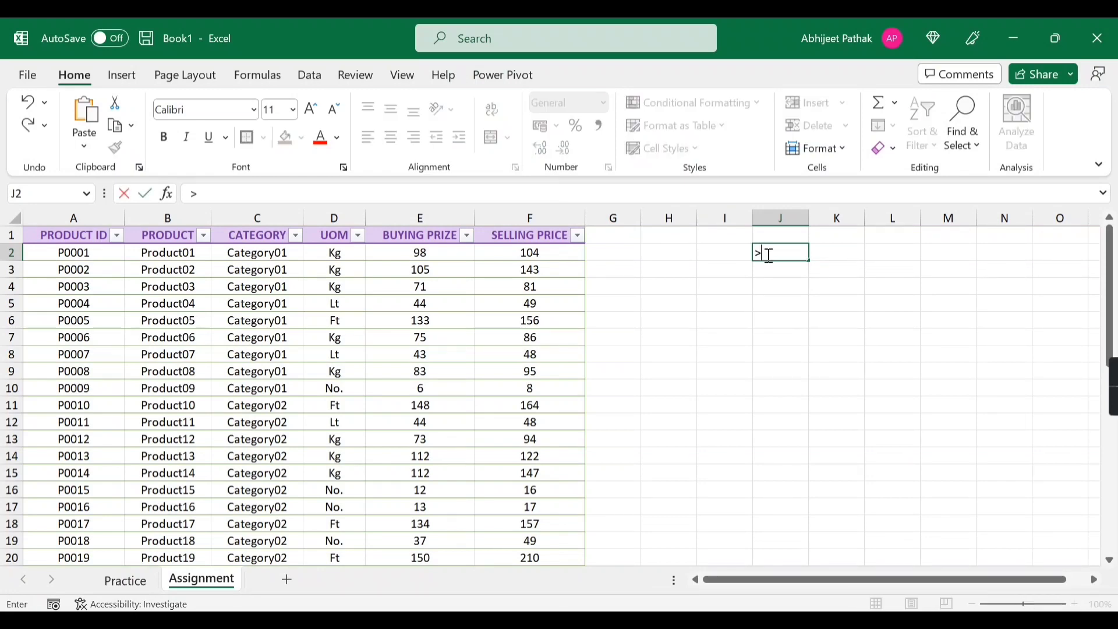
text(150)
key(Tab)
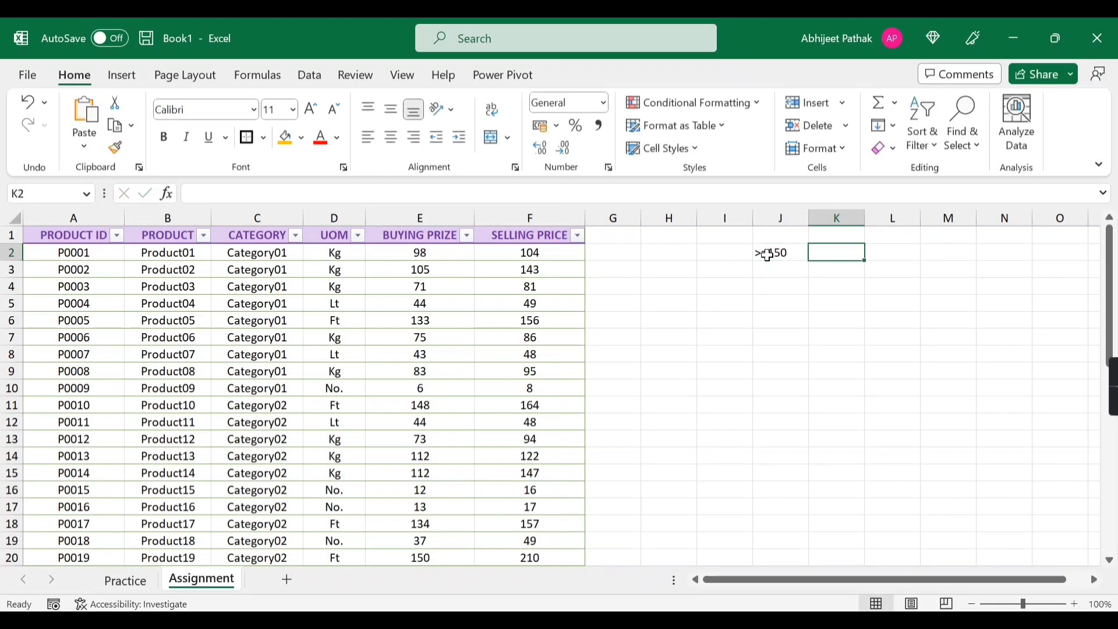
text(BEST SE;)
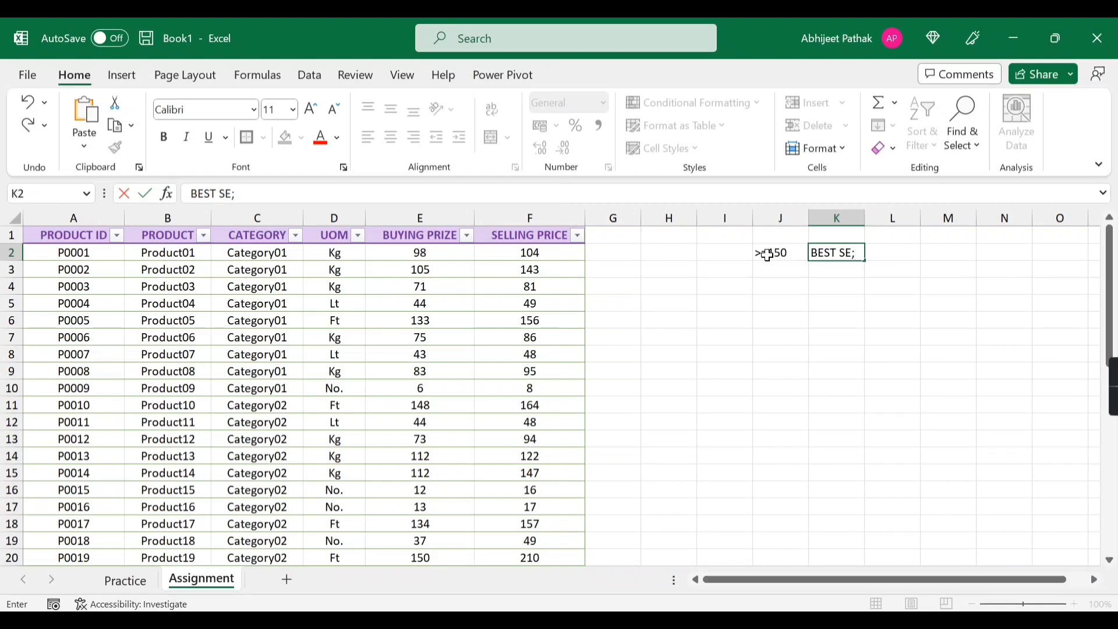
key(BackSpace)
text(LLING PRICE)
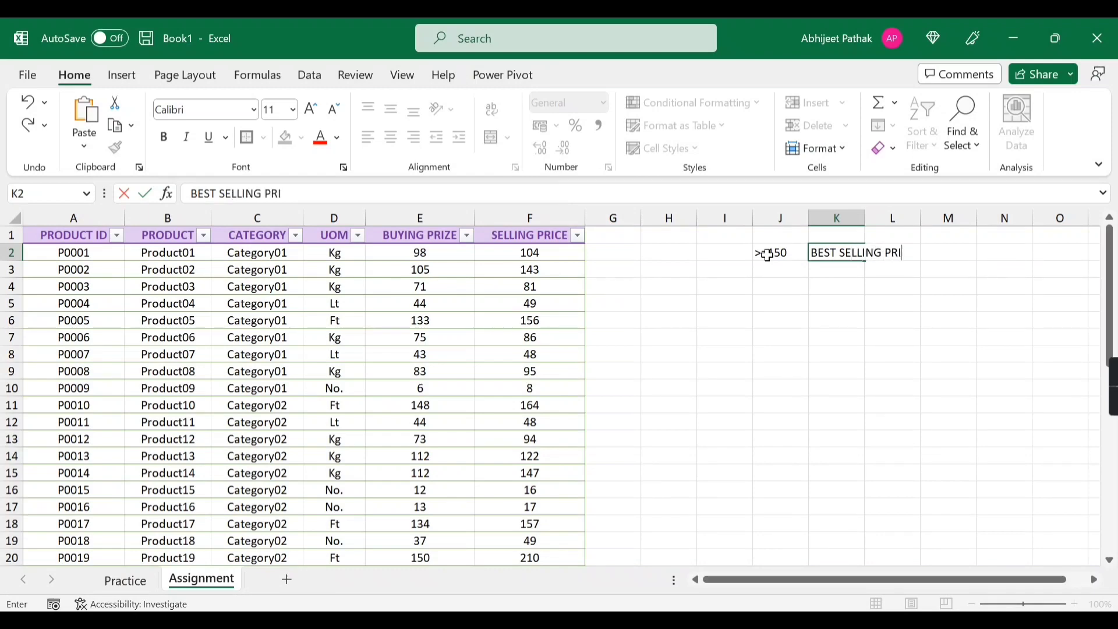
Enter the criterion <150 in J3 with the label AVERAGE SELLING PRICE in K3.
click(786, 268)
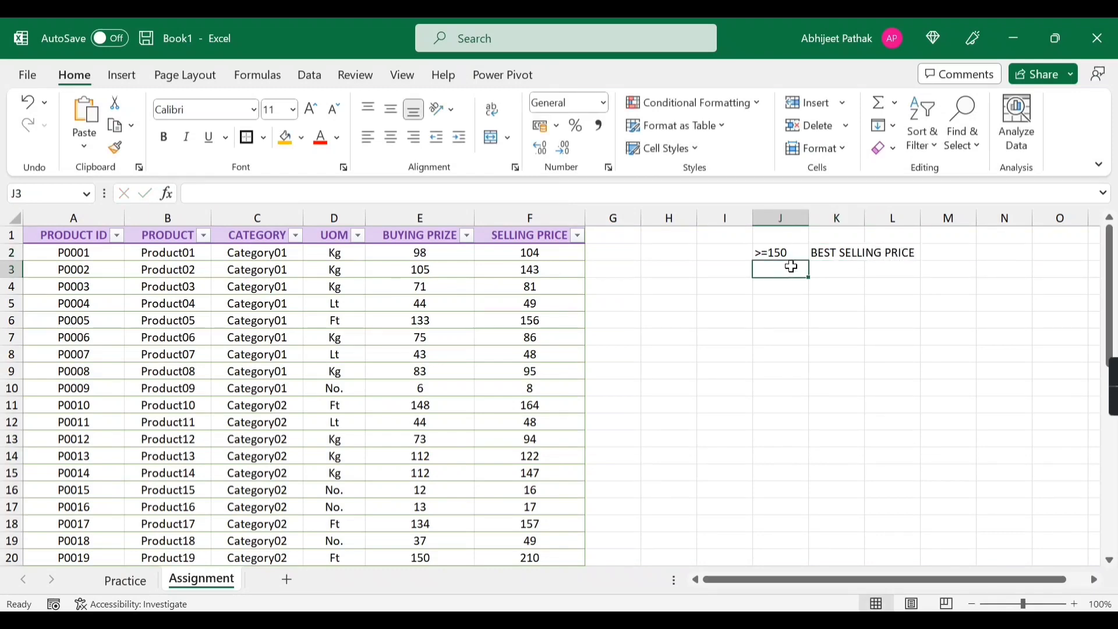
text(<)
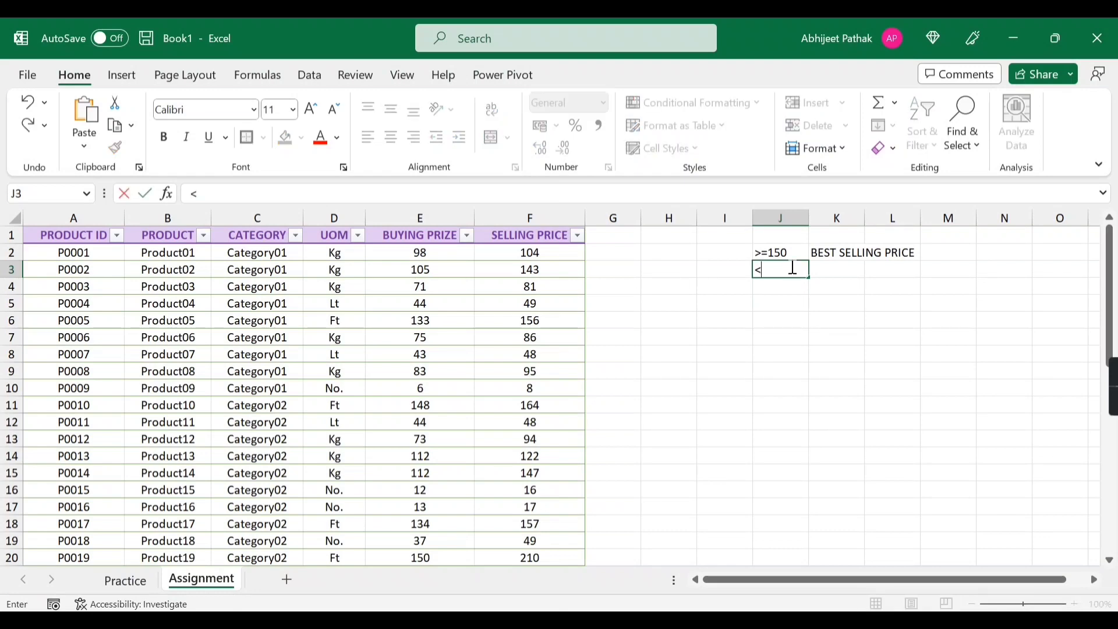
text(150)
click(765, 271)
click(824, 269)
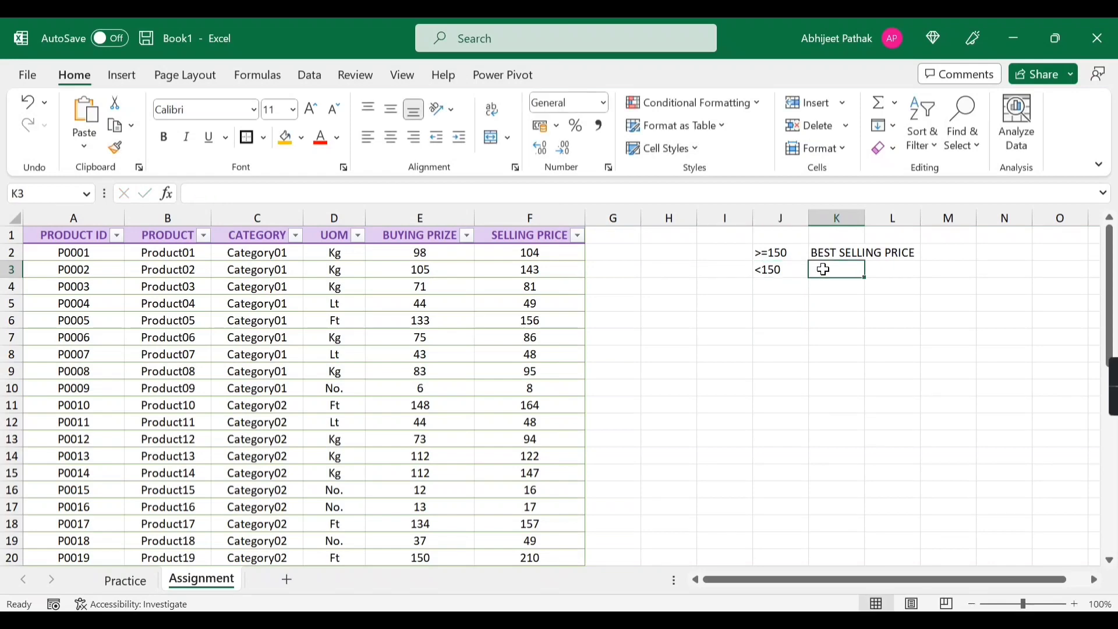
text(AVERAGE SAL)
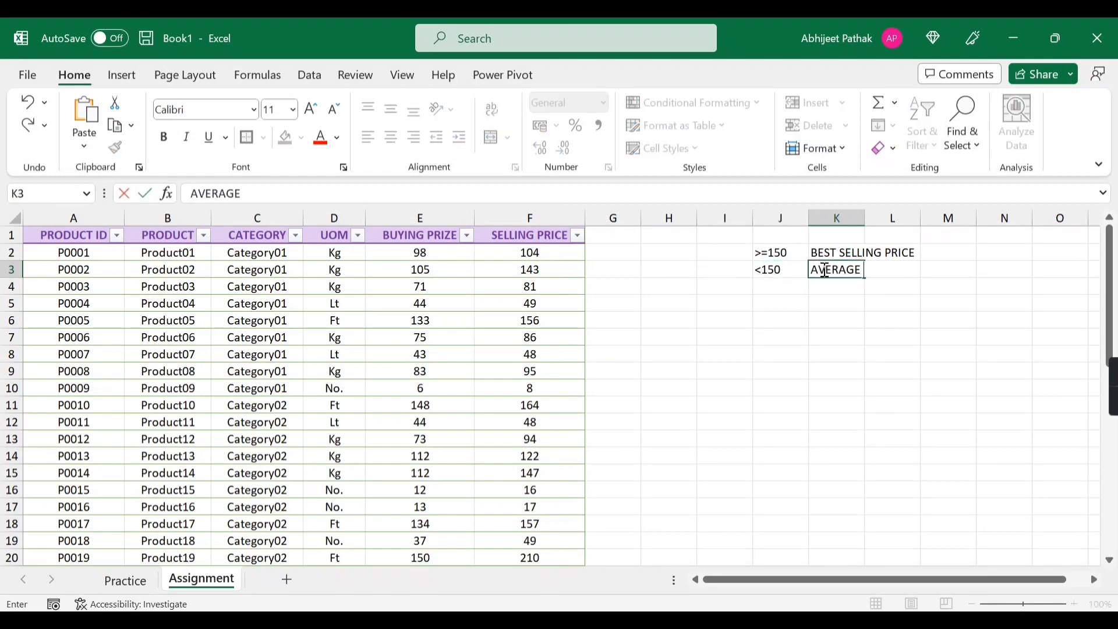
key(BackSpace)
key(BackSpace)
text(ELLING PRICE)
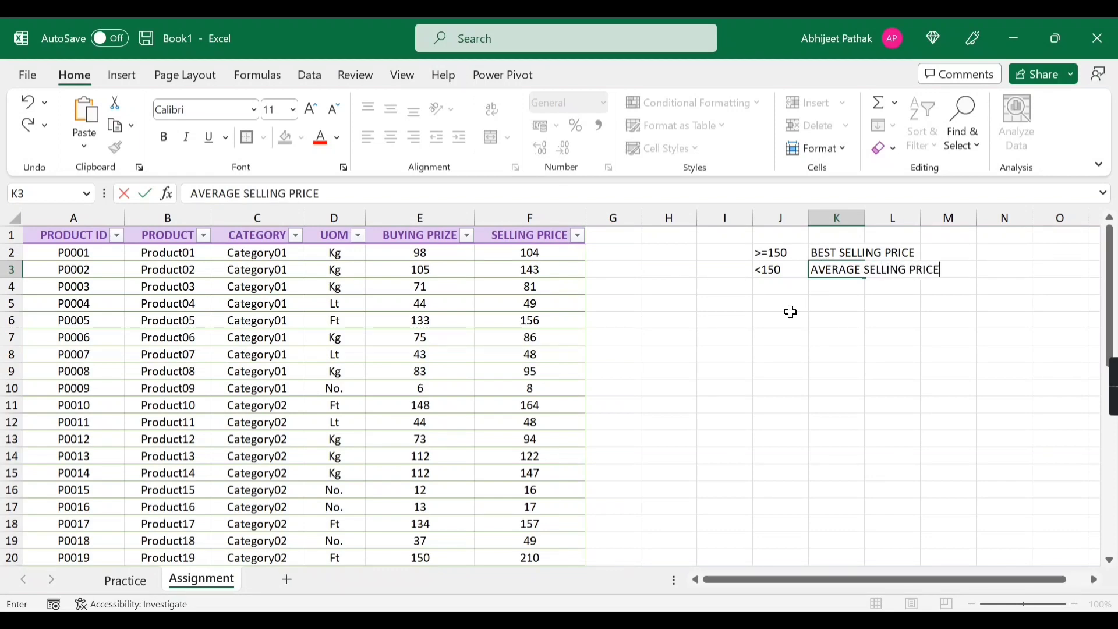
key(Return)
key(Up)
click(774, 254)
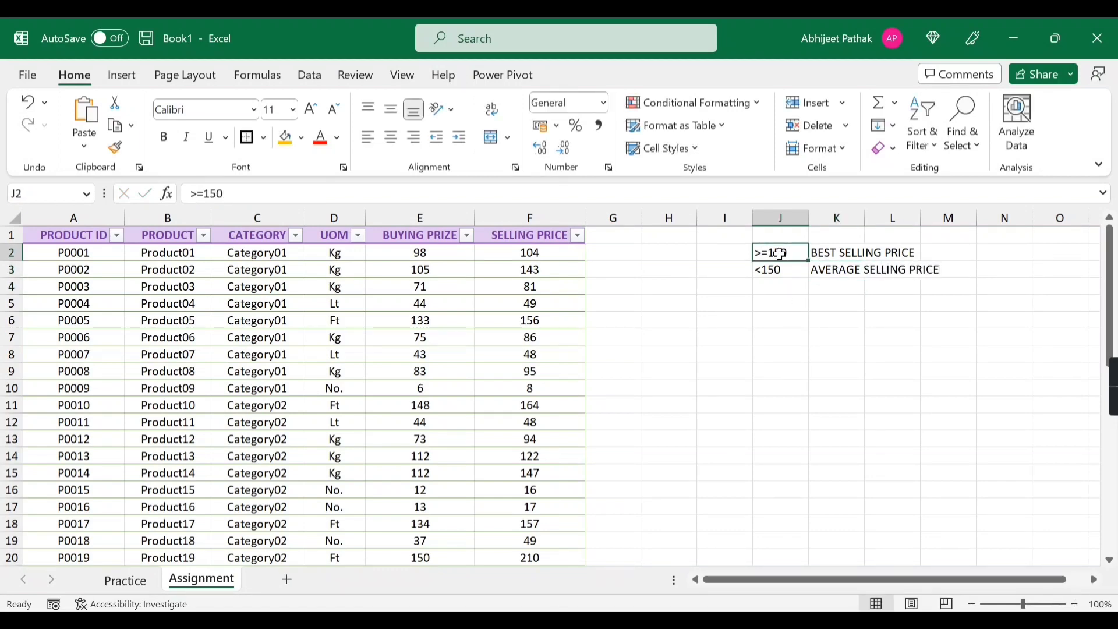
Add a new table column beside SELLING PRICE by entering the header CATEGORY in G1.
click(616, 253)
click(612, 234)
text(C)
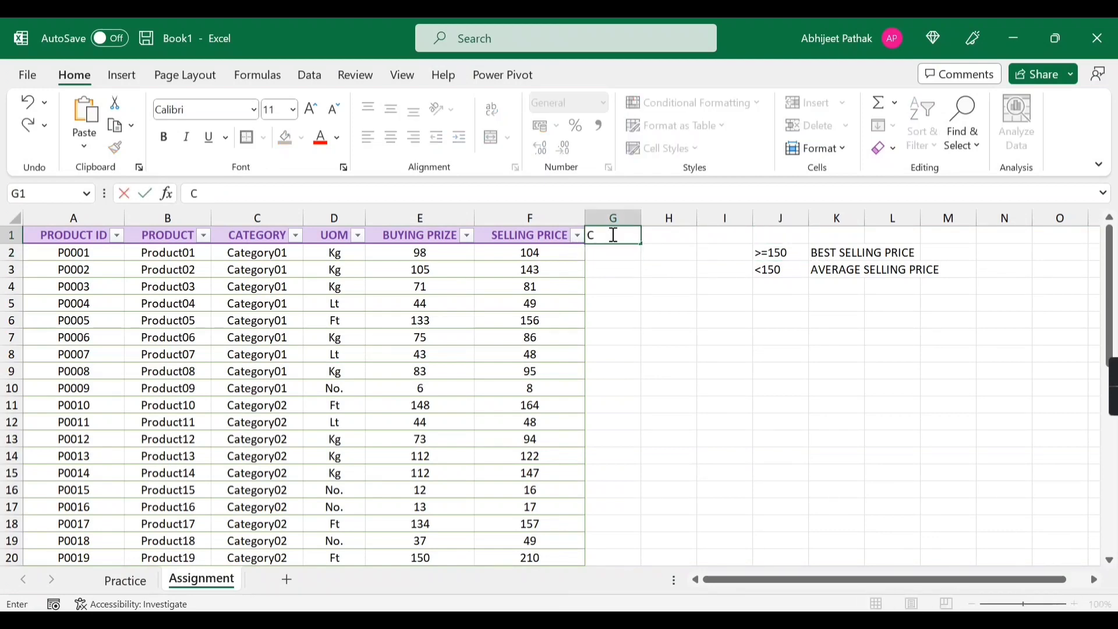
text(ATEGORY)
key(Return)
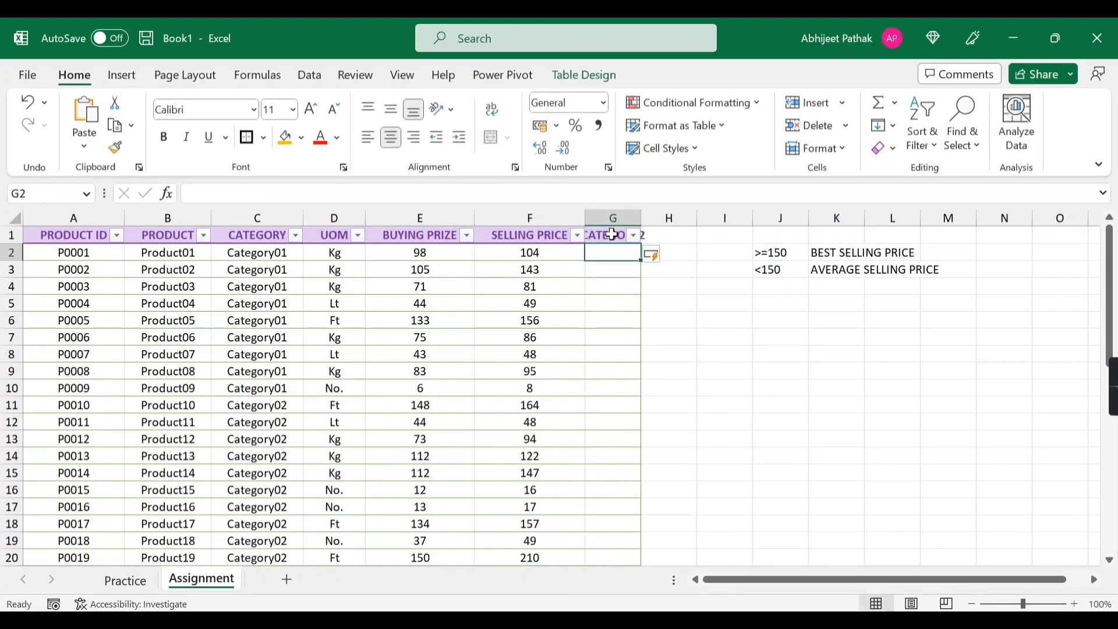
Copy the entire product table from PRODUCT ID through the new category column and paste it over itself at A1 with Paste Special.
text(=)
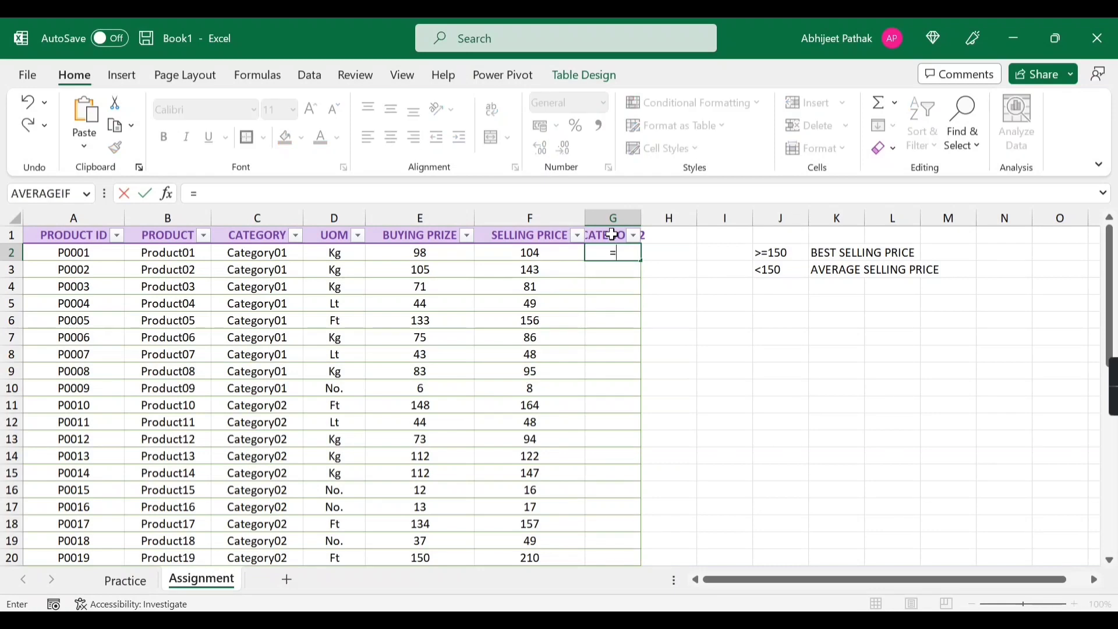
key(Escape)
key(Left)
key(ctrl+Home)
key(ctrl+shift+Right)
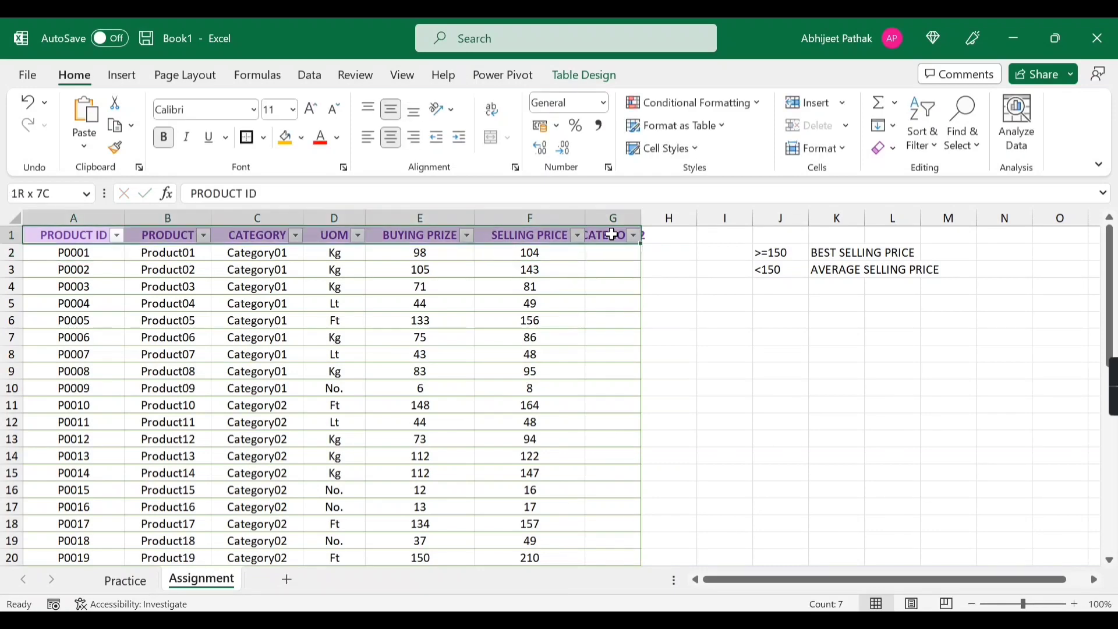
key(ctrl+shift+Down)
key(ctrl+c)
key(ctrl+Home)
key(alt+e)
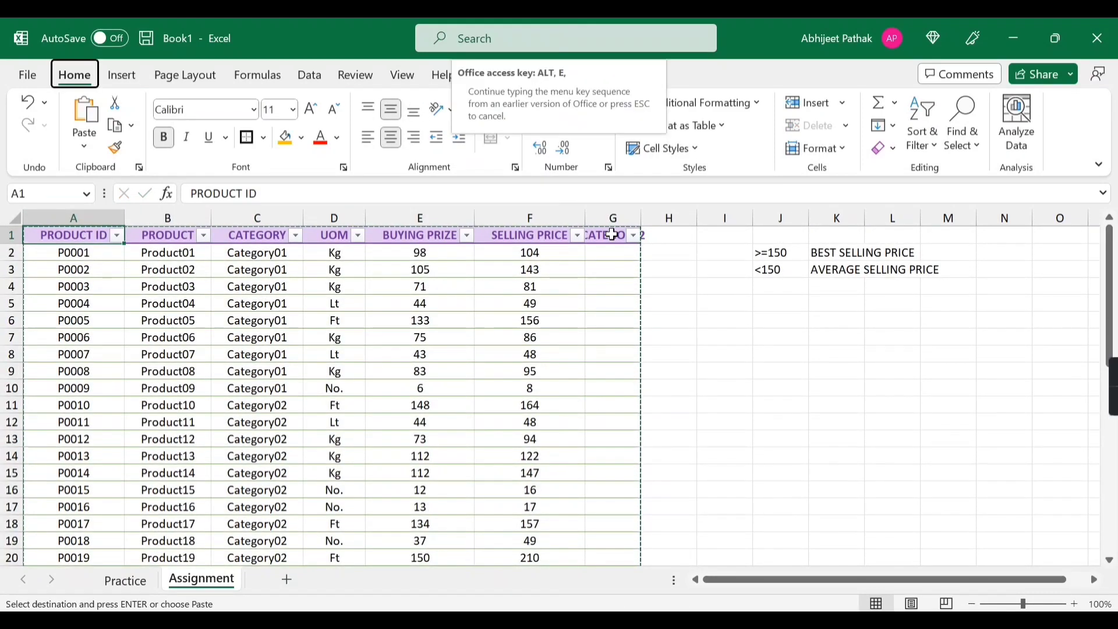
key(s)
key(Return)
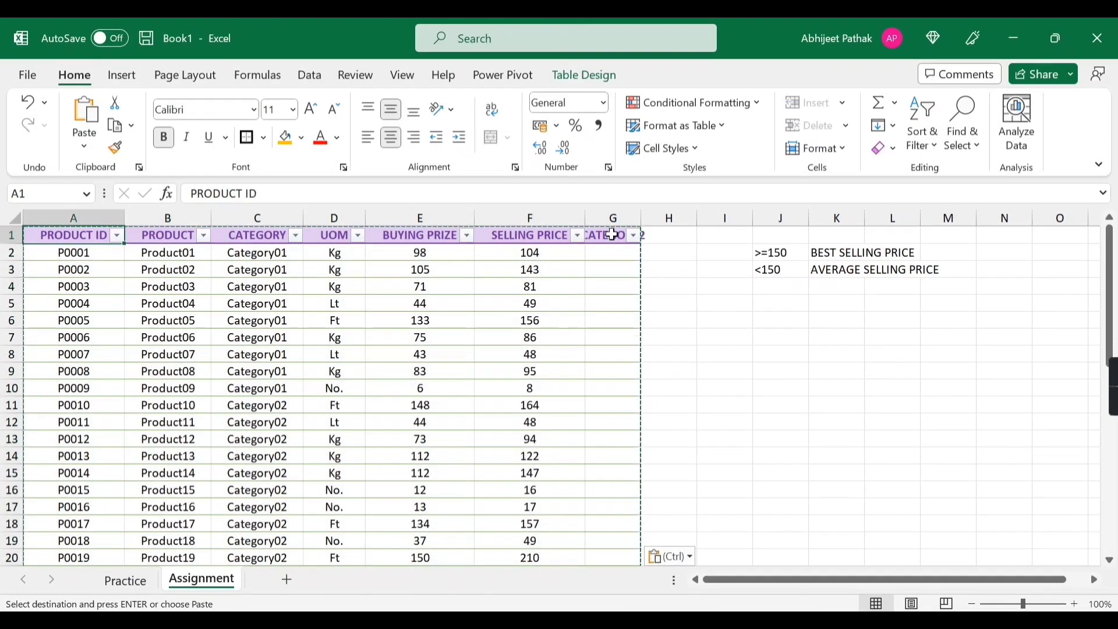
Convert the MasterData table to a normal range and autofit column G to its header.
click(585, 75)
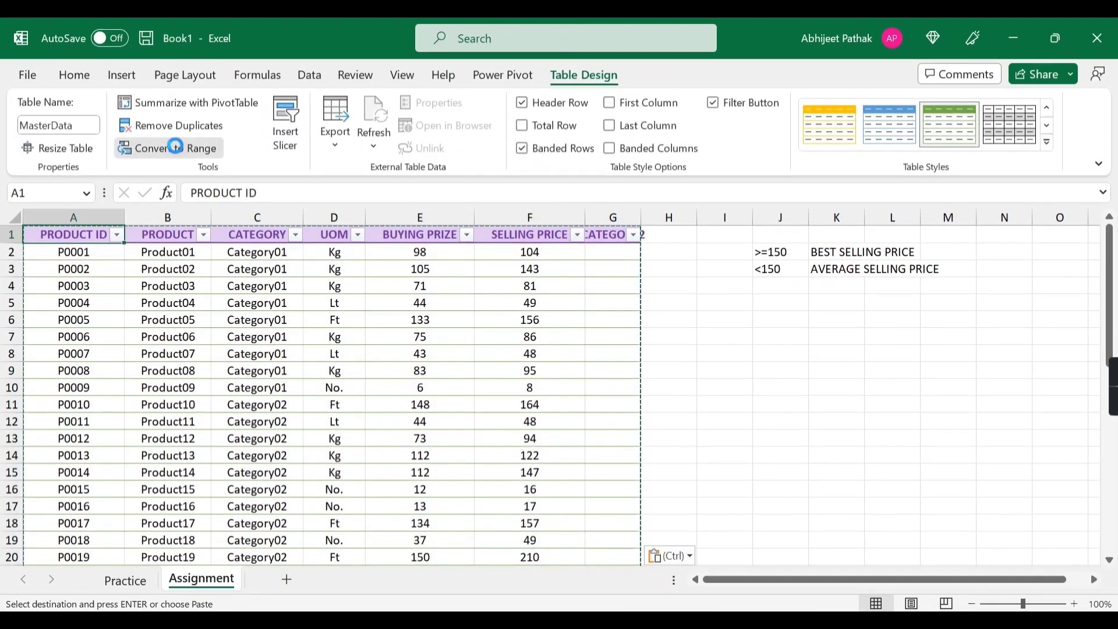
click(174, 146)
click(535, 372)
click(612, 253)
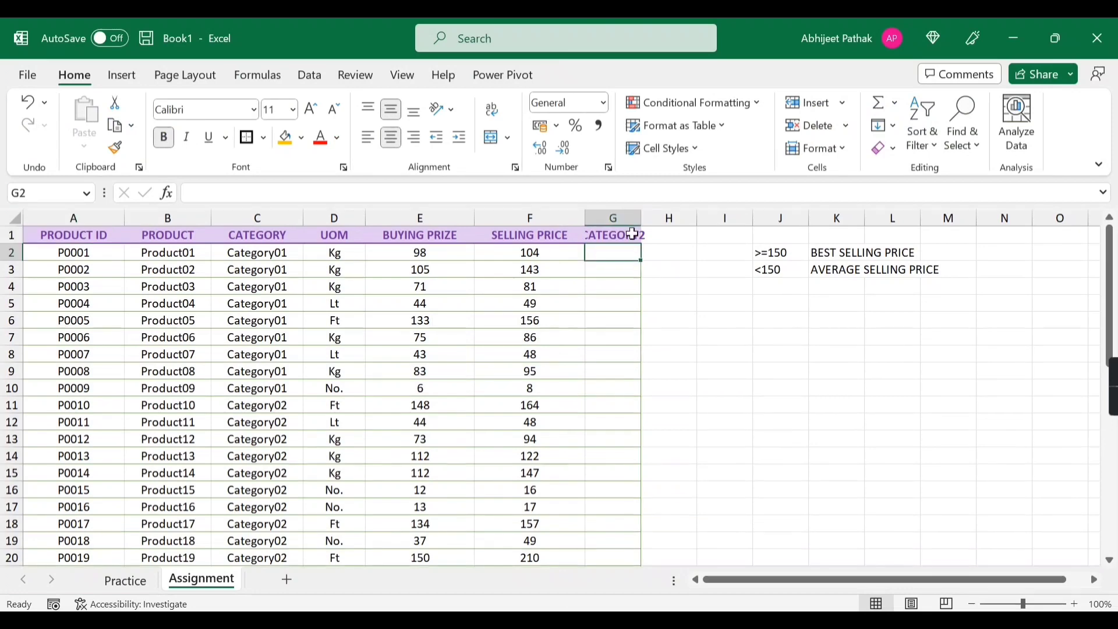
double_click(642, 217)
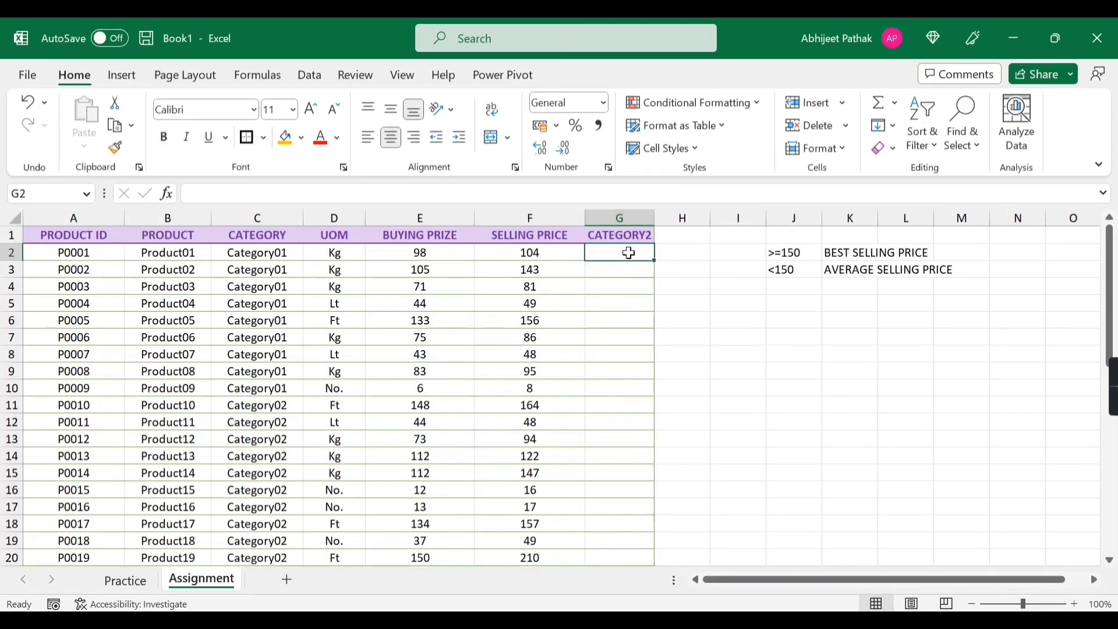
Enter =IF(F2>=150,"BEST SELLING PRICE","AVERAGE SELLING PRICE") in G2 to classify the first product.
text(=)
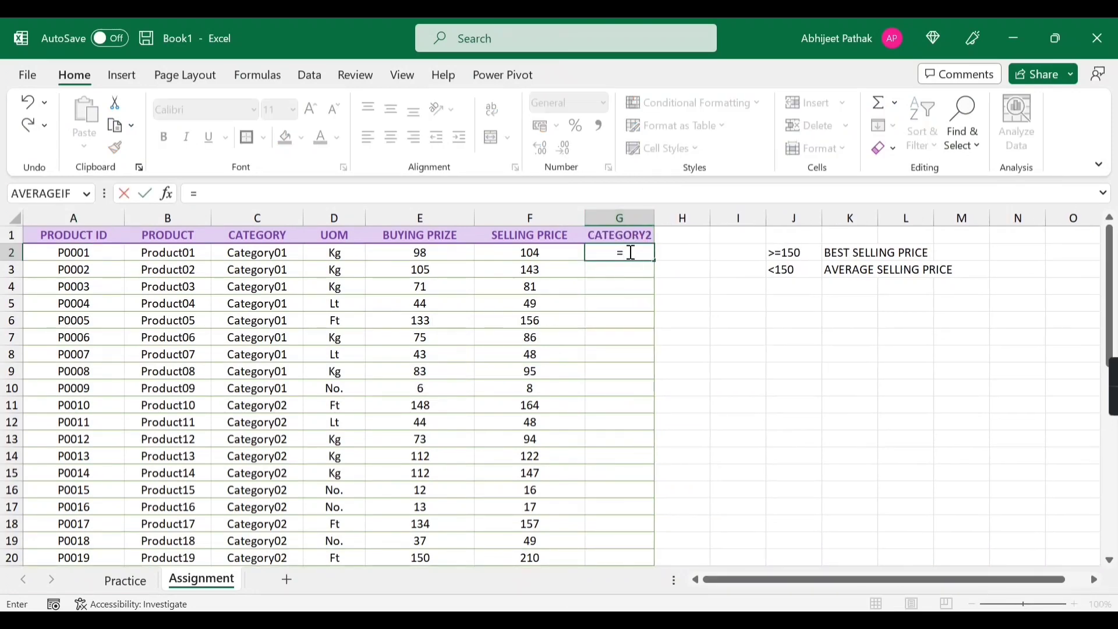
text(IF()
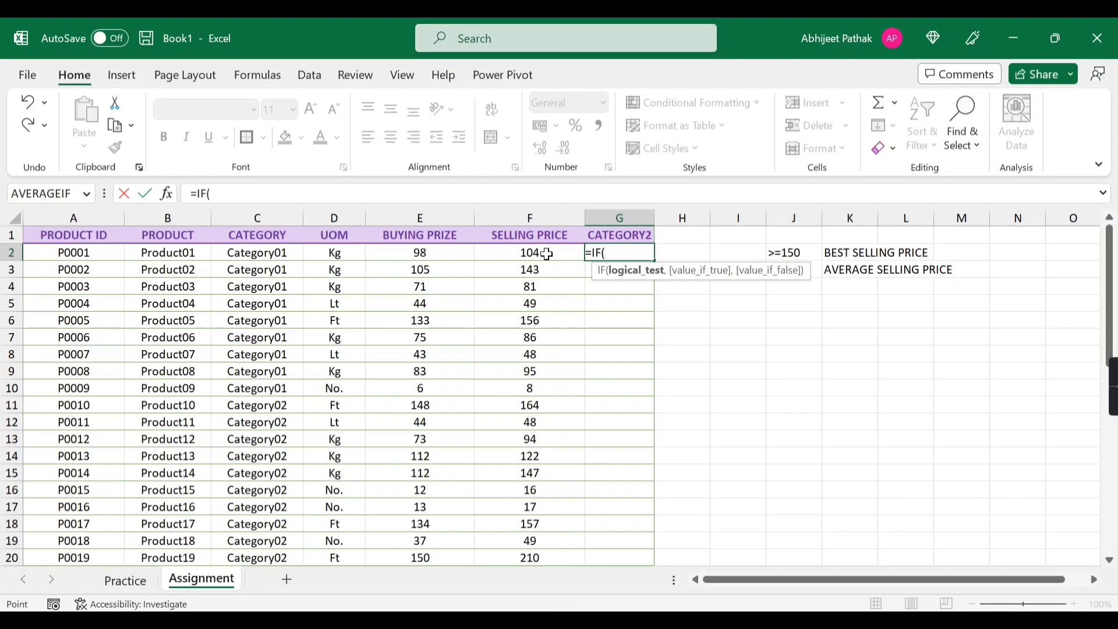
click(548, 254)
text(>=15)
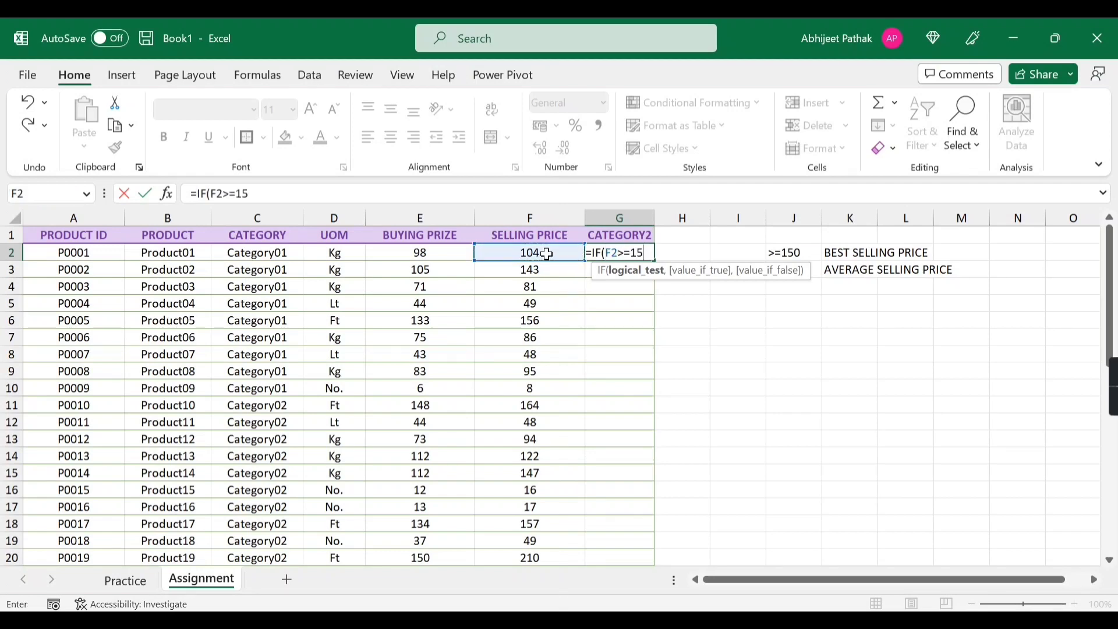
text(0,)
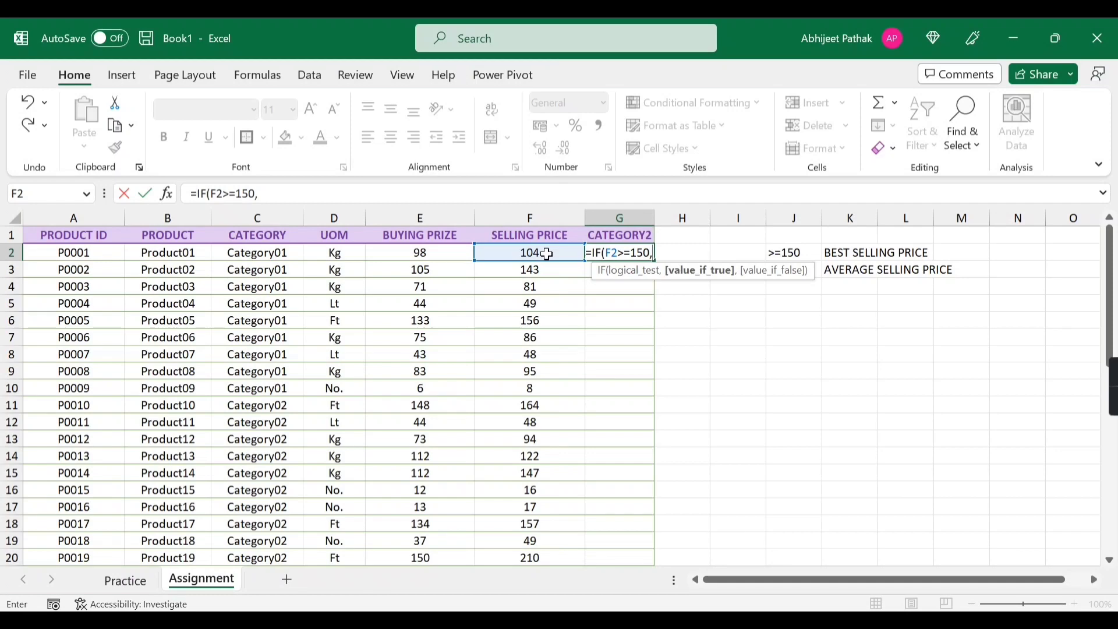
text(")
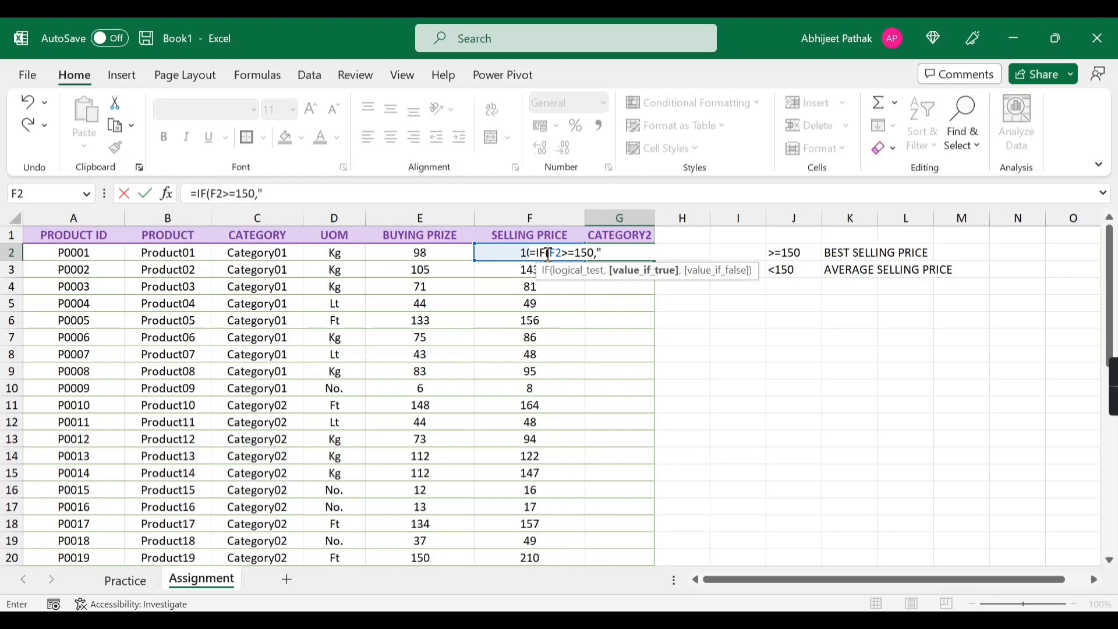
text(BEST SELLING PRICE)
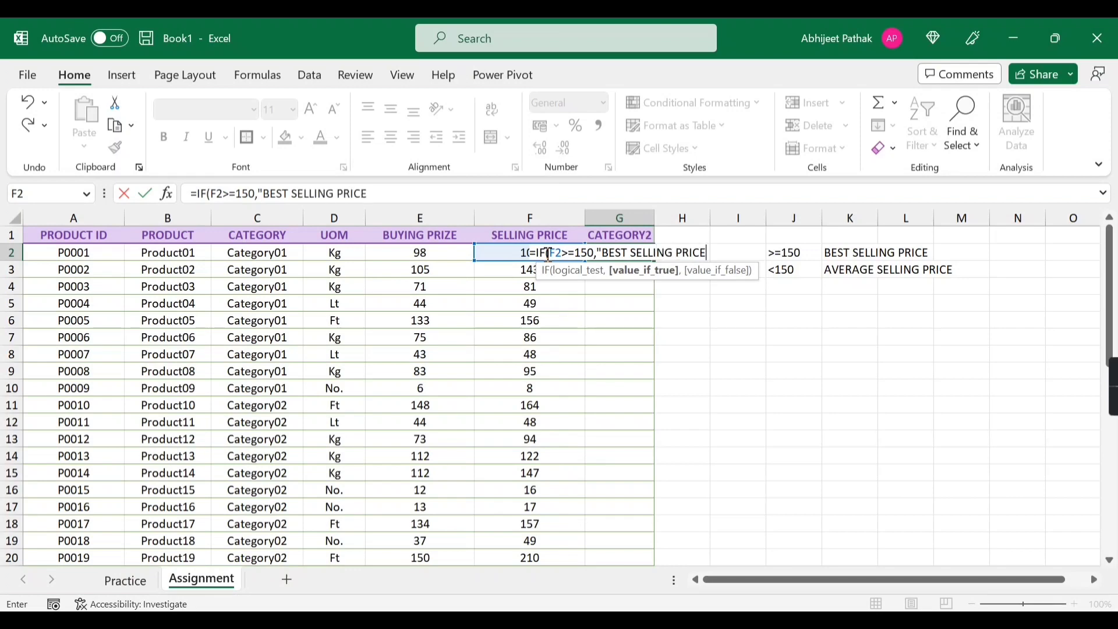
text(",)
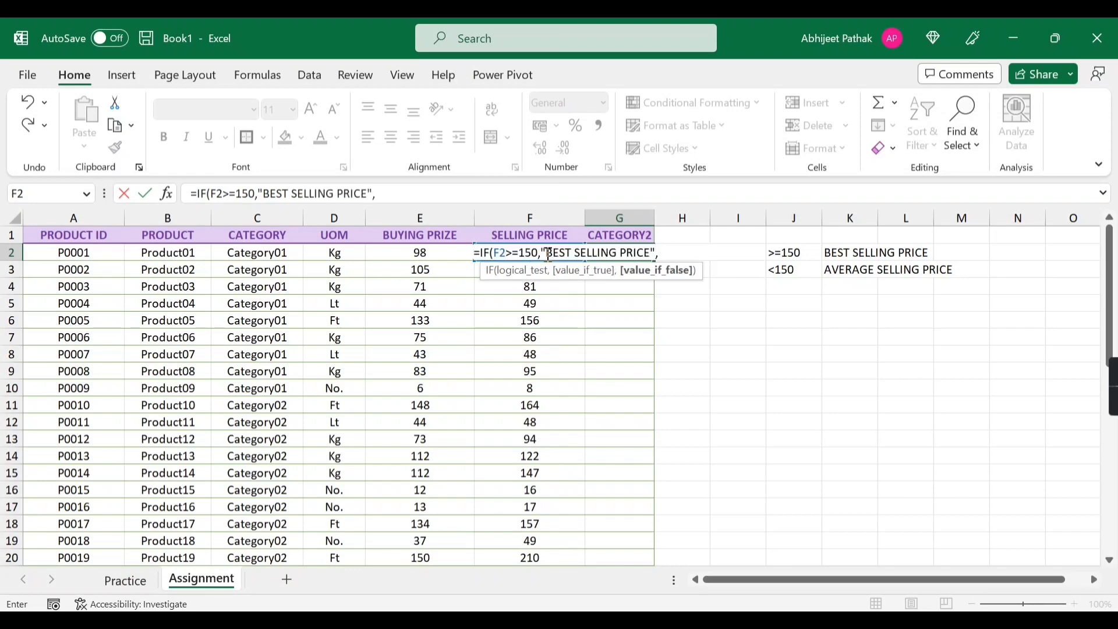
text("AVERAGE SEL)
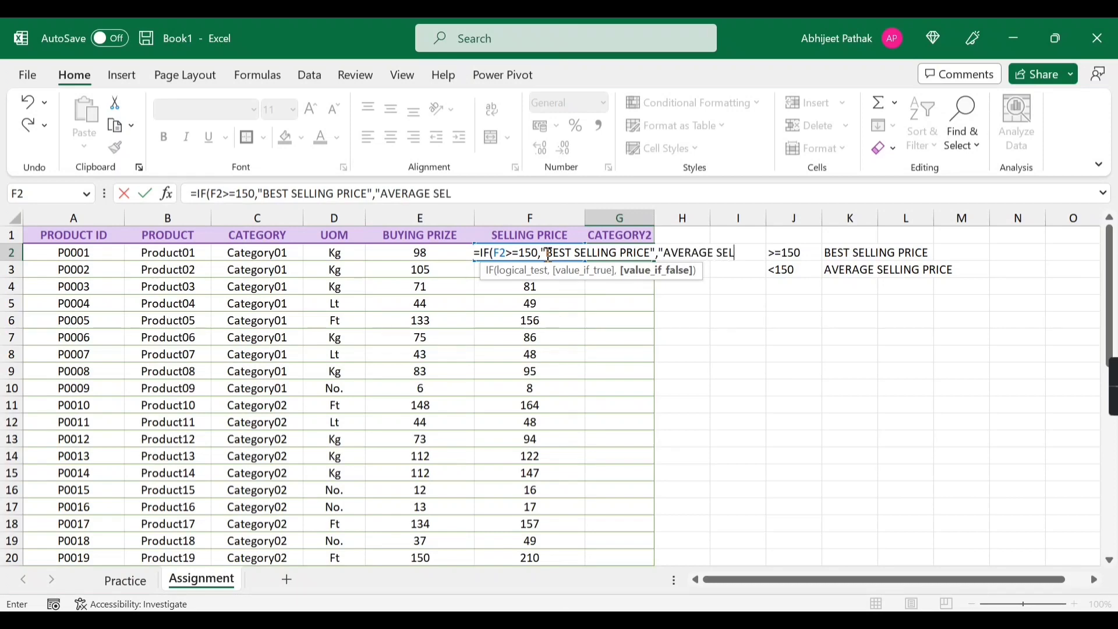
text(LING PRICE"))
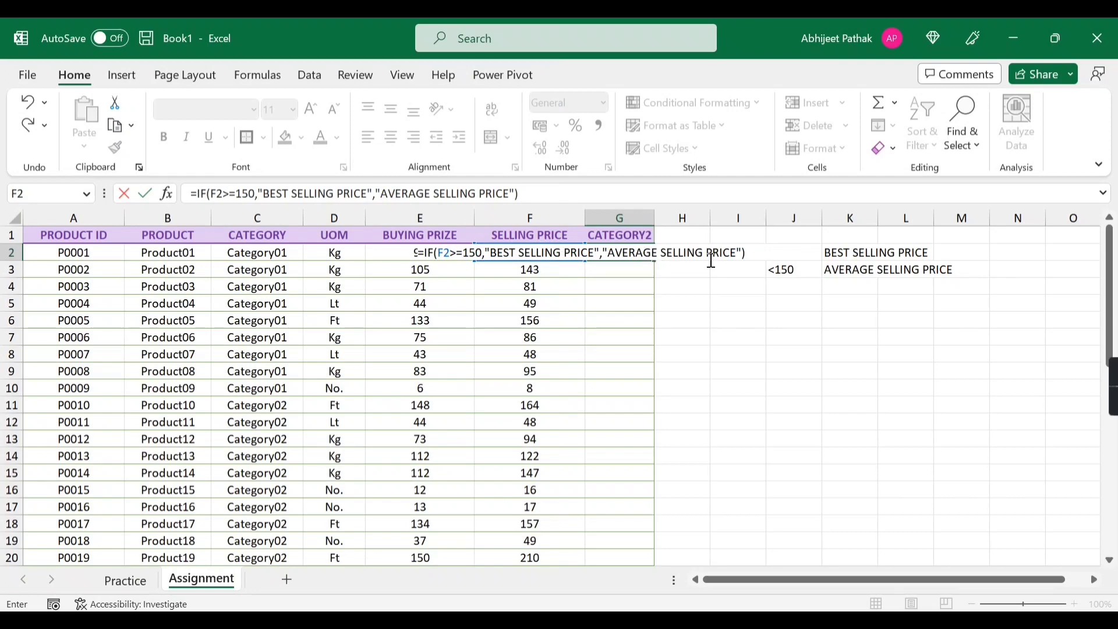
key(Return)
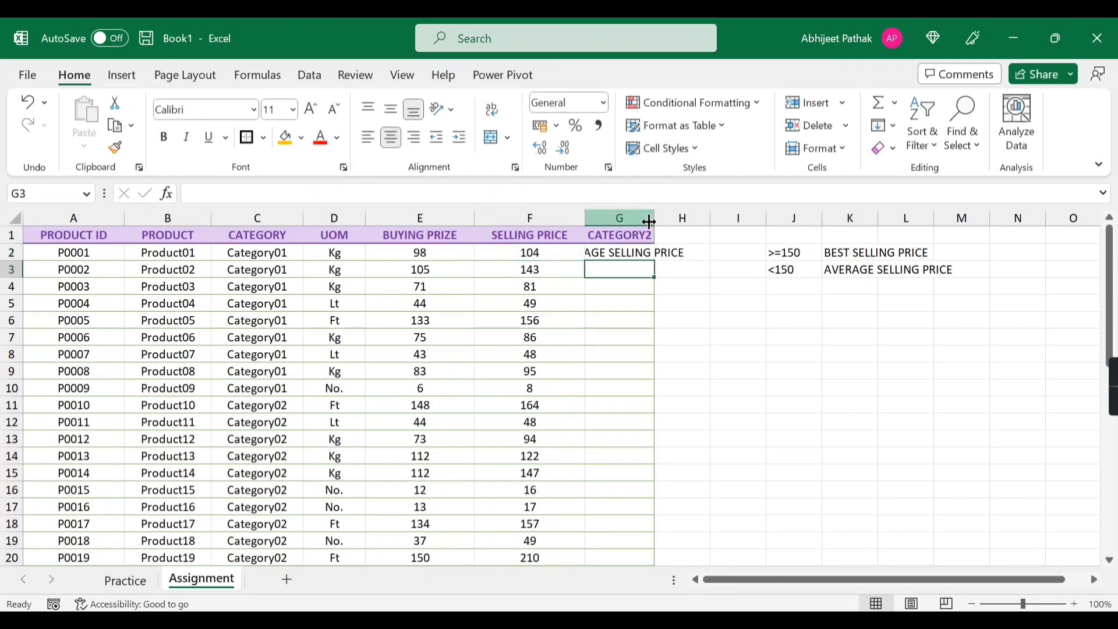
Autofit column G to its contents and fill the G2 formula down for all products.
drag(655, 219, 652, 220)
double_click(652, 220)
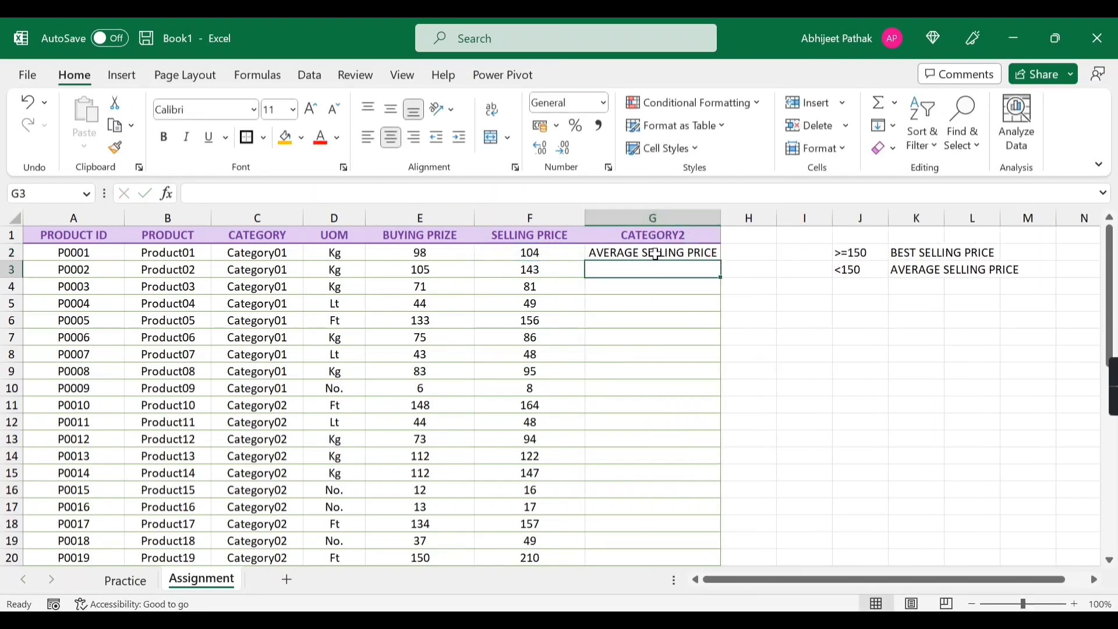
click(646, 253)
click(720, 267)
click(715, 254)
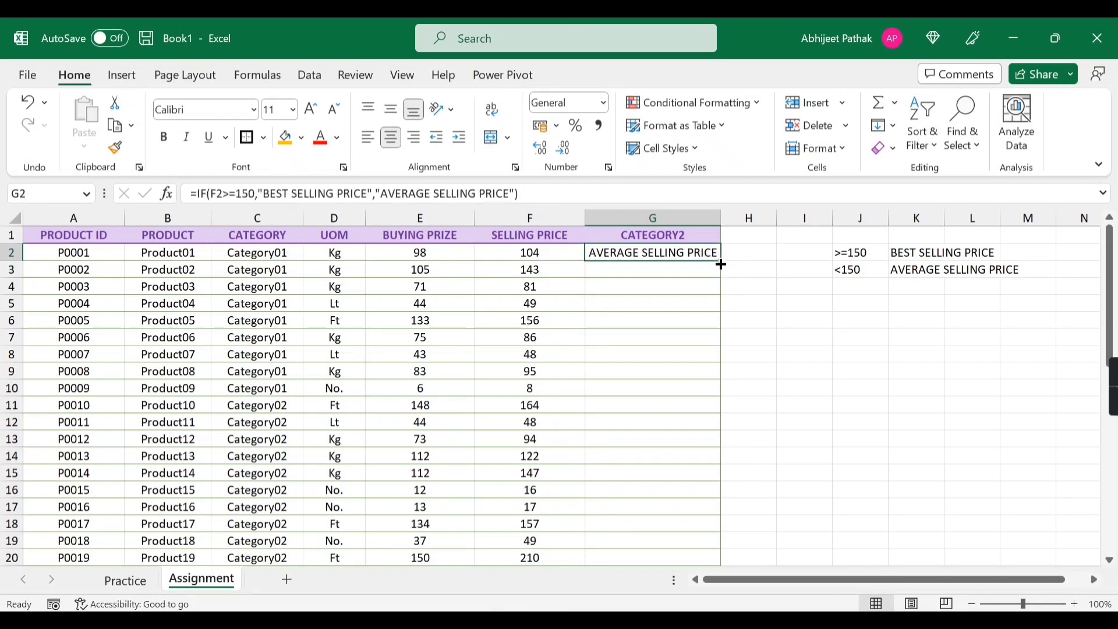
double_click(721, 263)
click(603, 276)
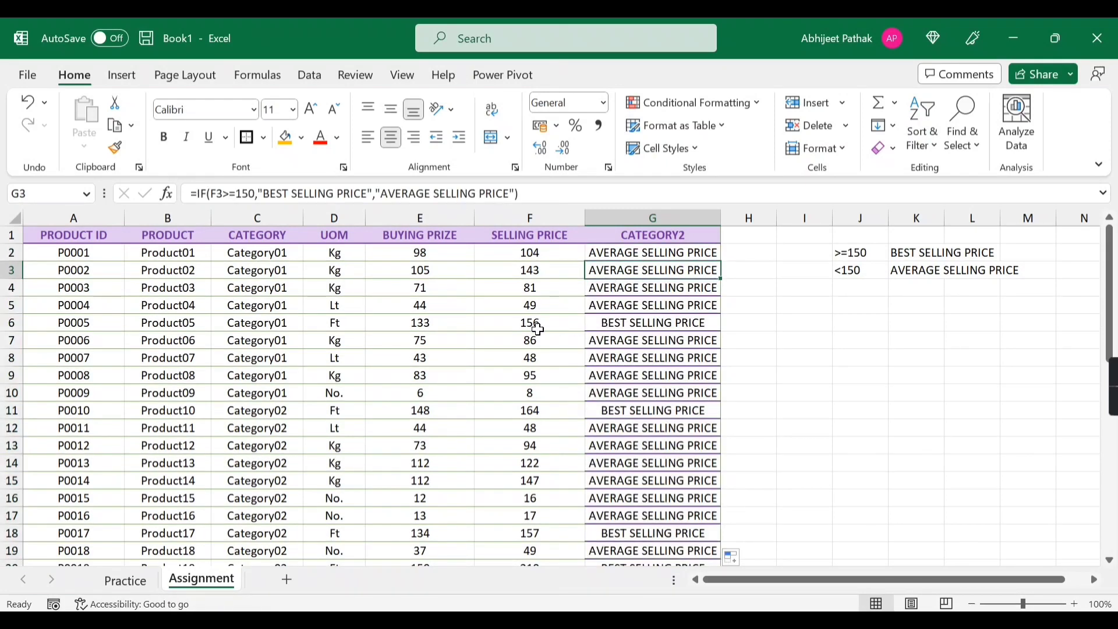
Compare selling prices with their categories and set the selling price of P0001 in F2 to 150 to test the formula.
click(536, 323)
click(638, 324)
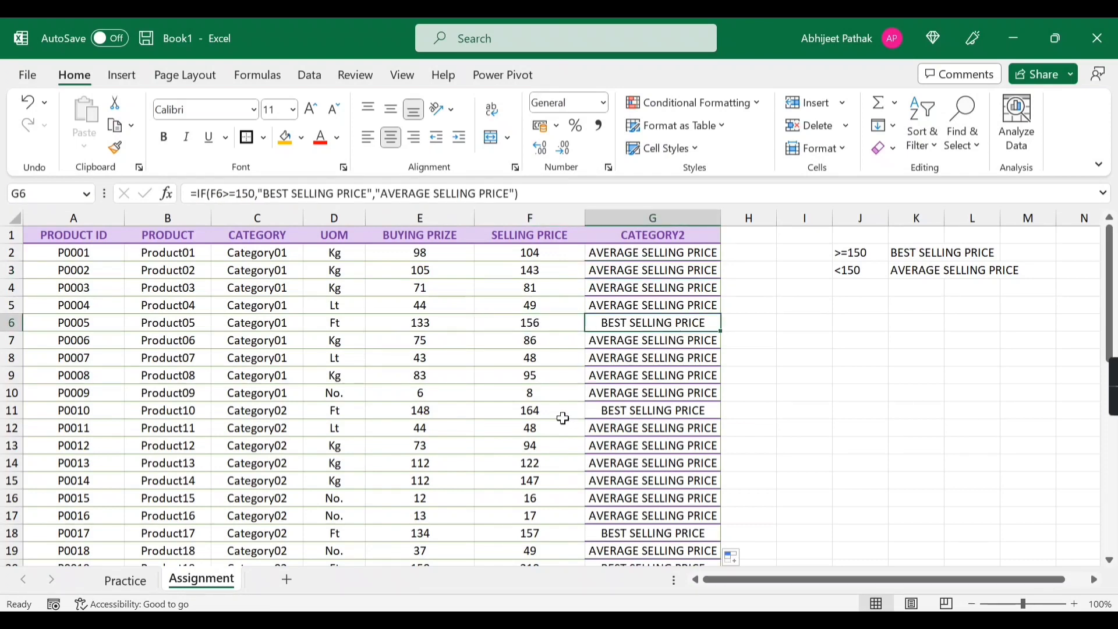
click(560, 410)
click(554, 260)
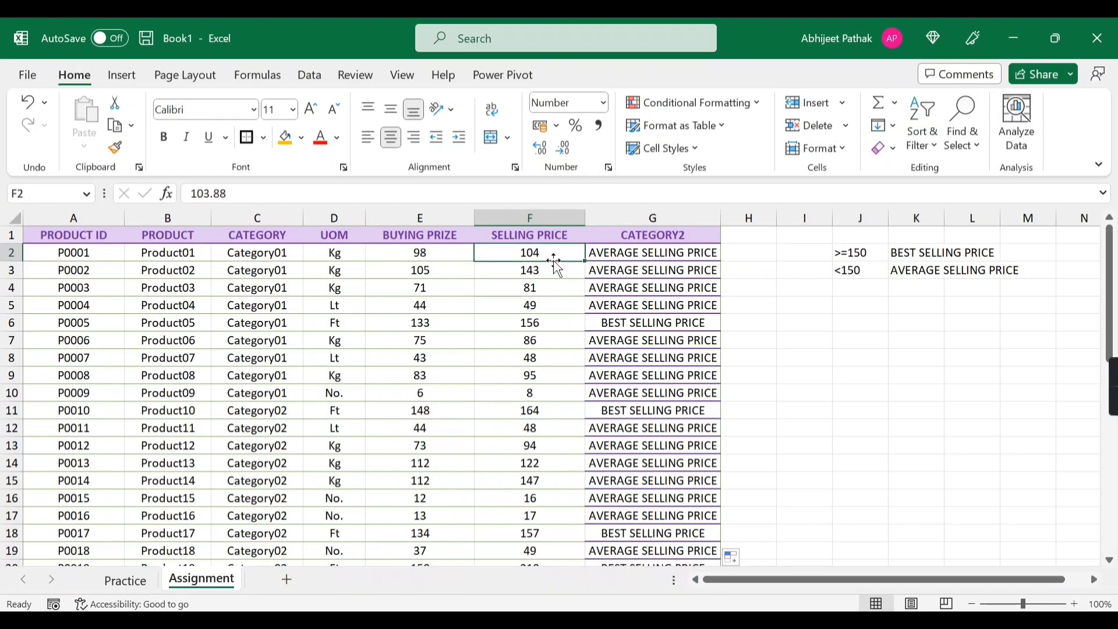
text(150)
key(Tab)
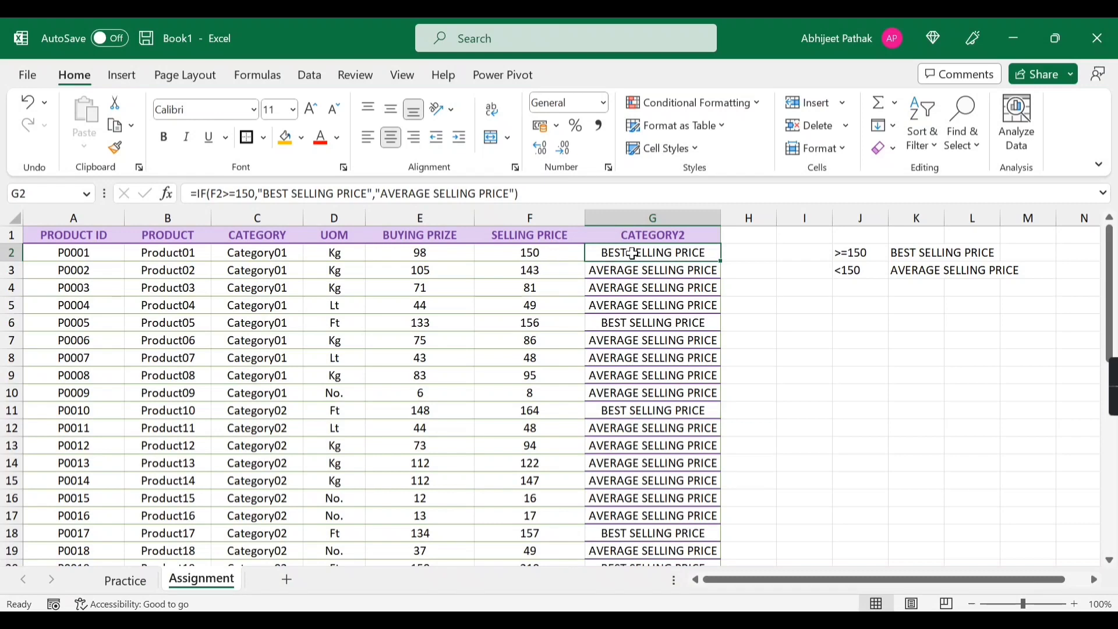
Select the category results from G2 downward and switch to the Practice sheet.
key(ctrl+shift+Down)
key(ctrl+Page_Up)
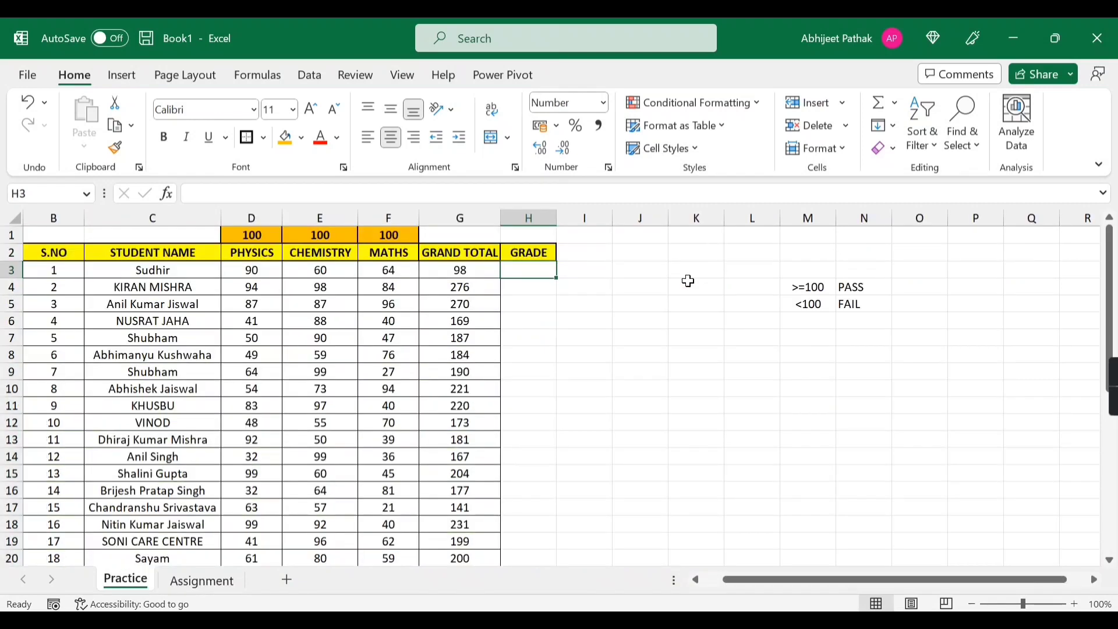